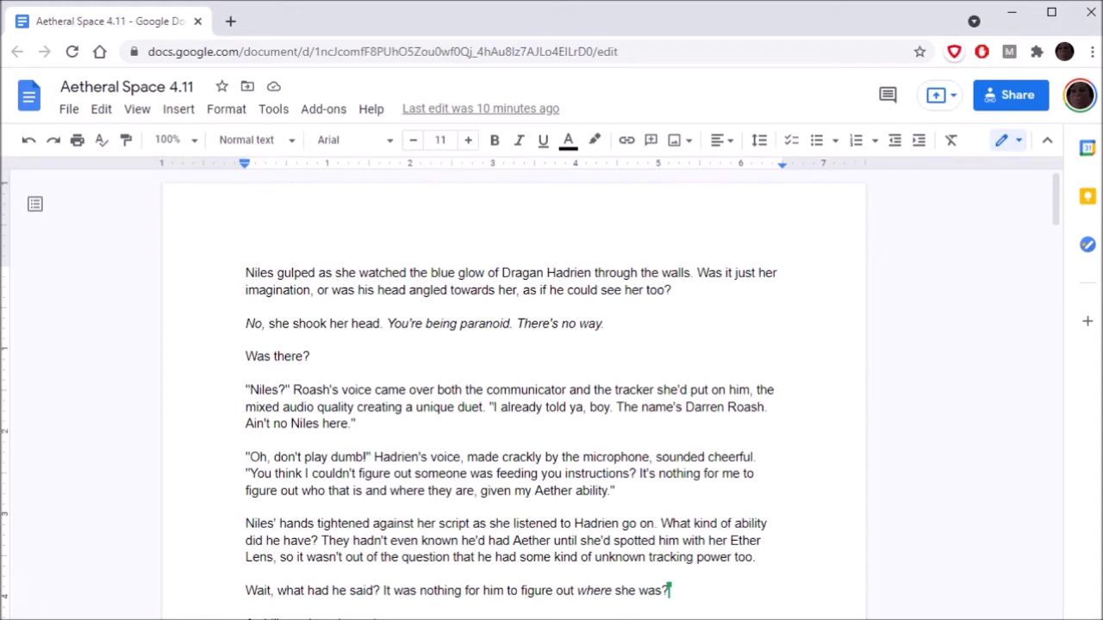
Change "hears" to "heard" in the sentence about Roash cocking his rifle.
{"action": "scroll", "coordinate": [551, 387], "scroll_direction": "down", "scroll_amount": 2}
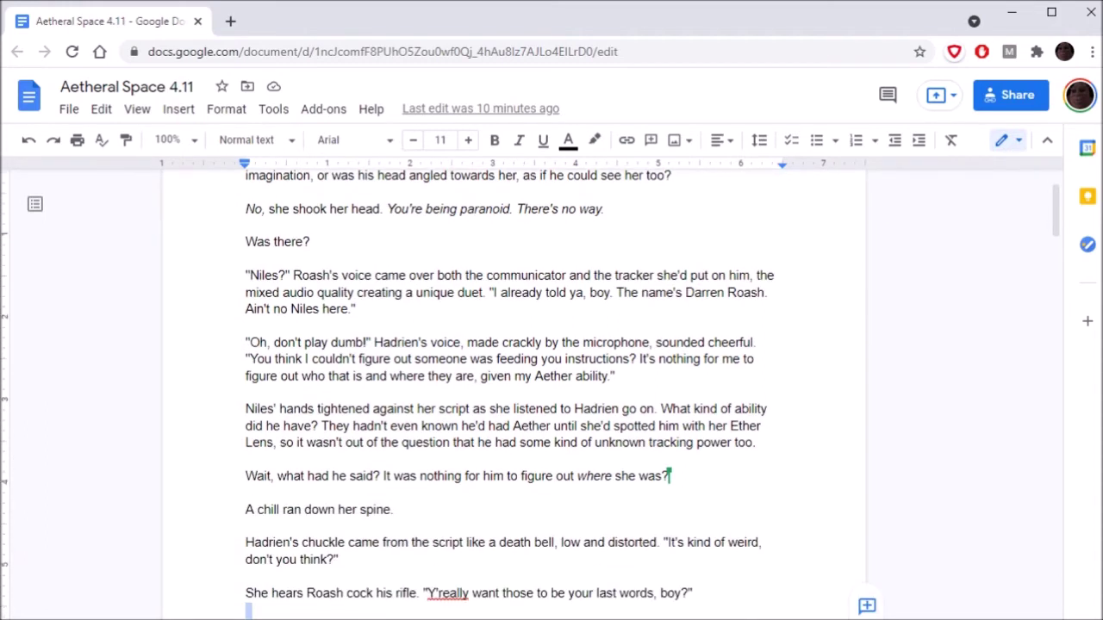
{"action": "scroll", "coordinate": [551, 388], "scroll_direction": "down", "scroll_amount": 2}
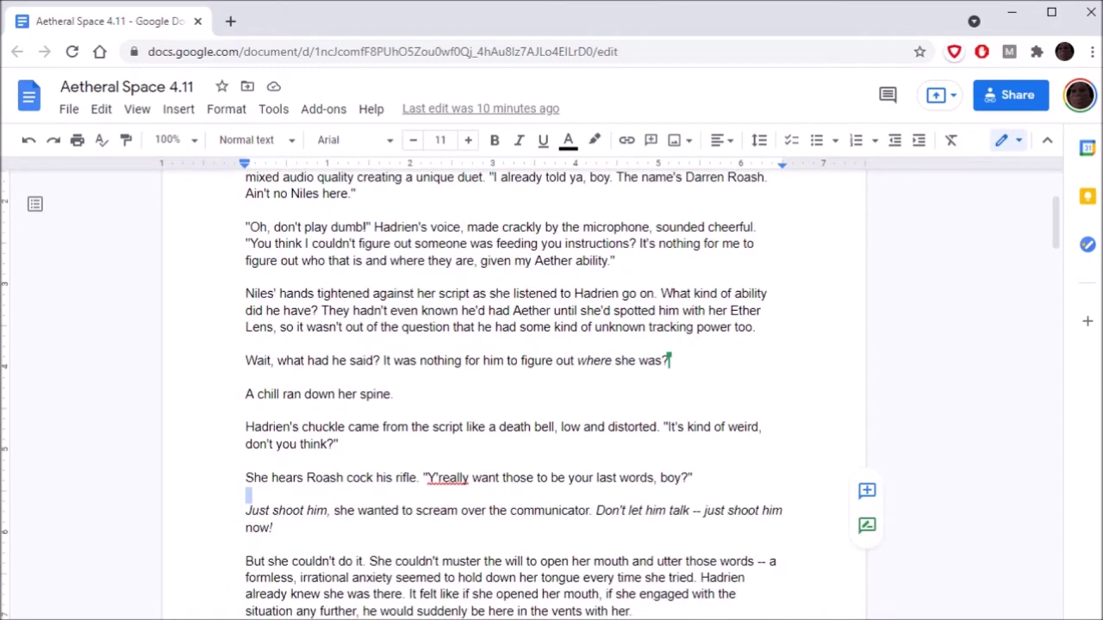
{"action": "left_click", "coordinate": [356, 193]}
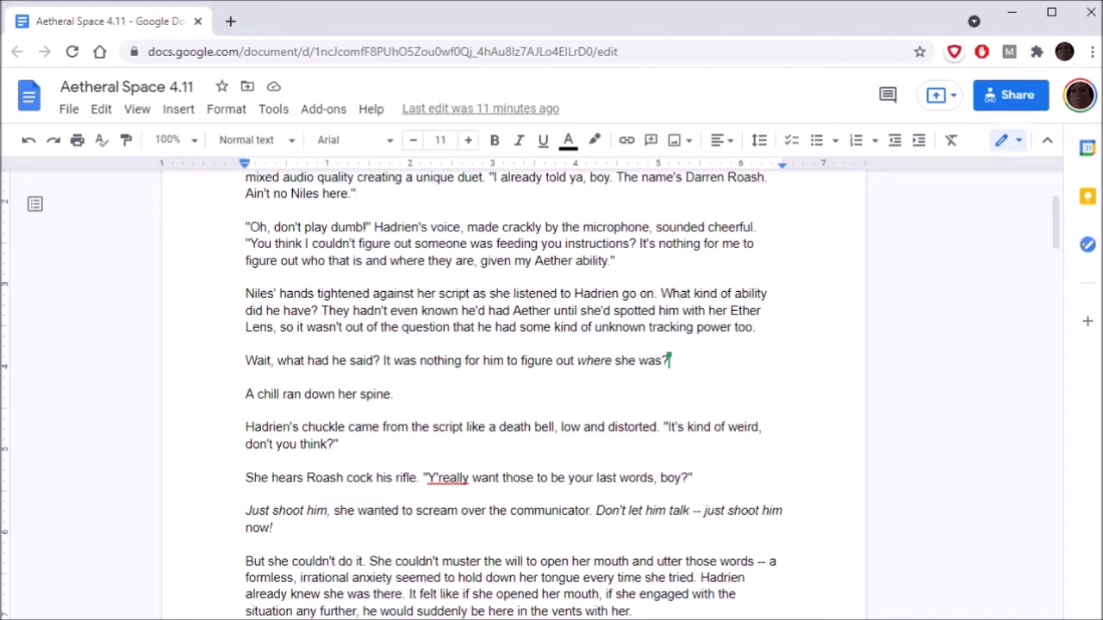
{"action": "scroll", "coordinate": [530, 395], "scroll_direction": "down", "scroll_amount": 2}
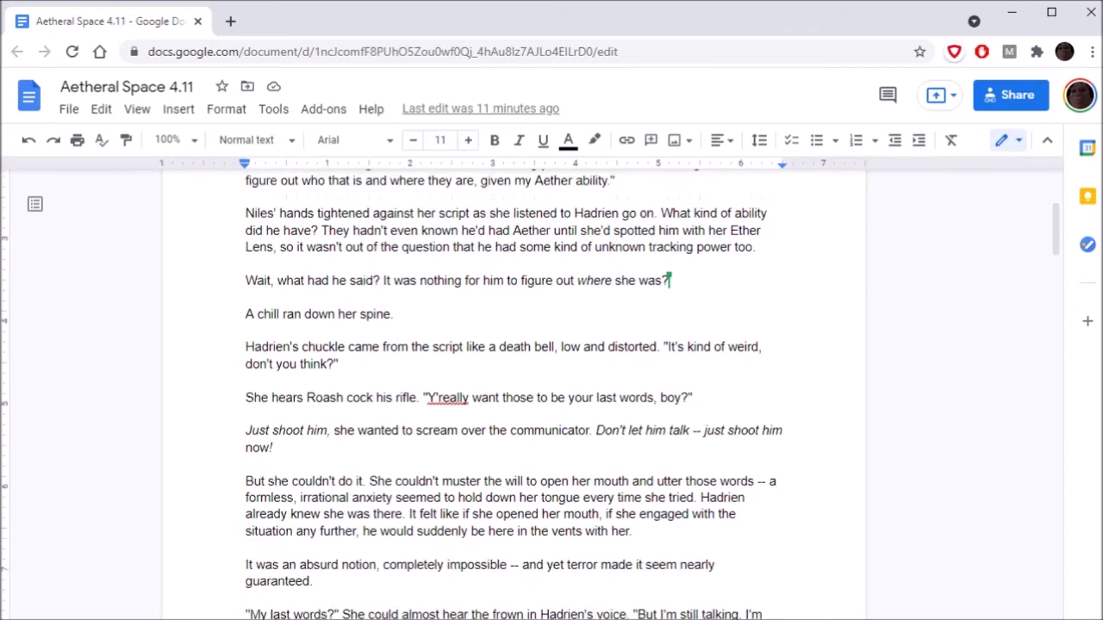
{"action": "left_click", "coordinate": [305, 363]}
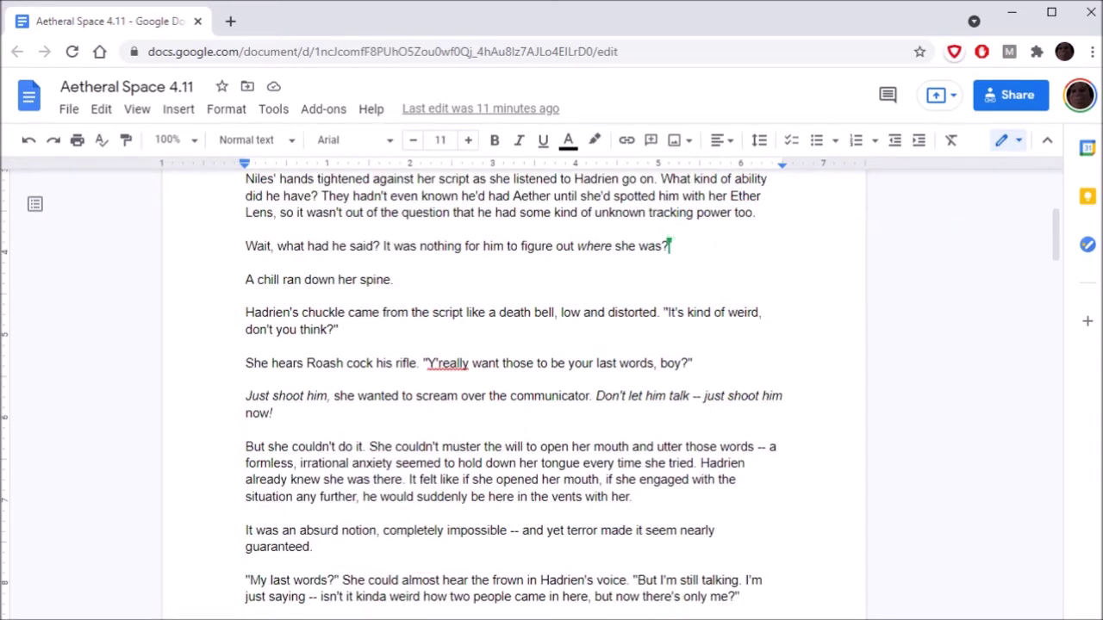
{"action": "key", "text": "BackSpace"}
{"action": "type", "text": "d"}
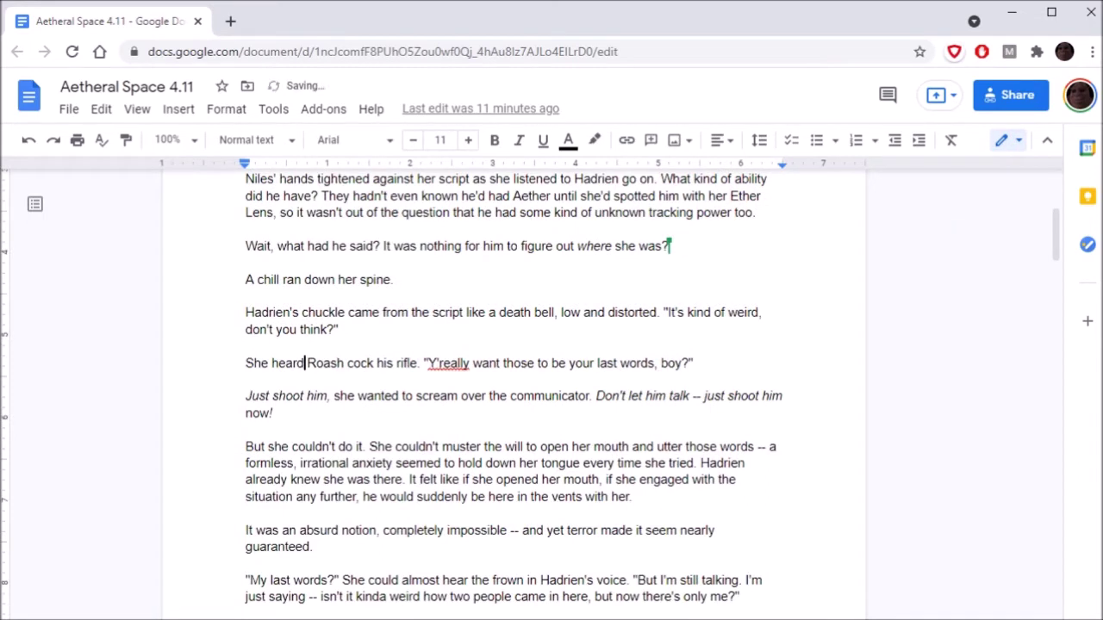
{"action": "left_click", "coordinate": [394, 279]}
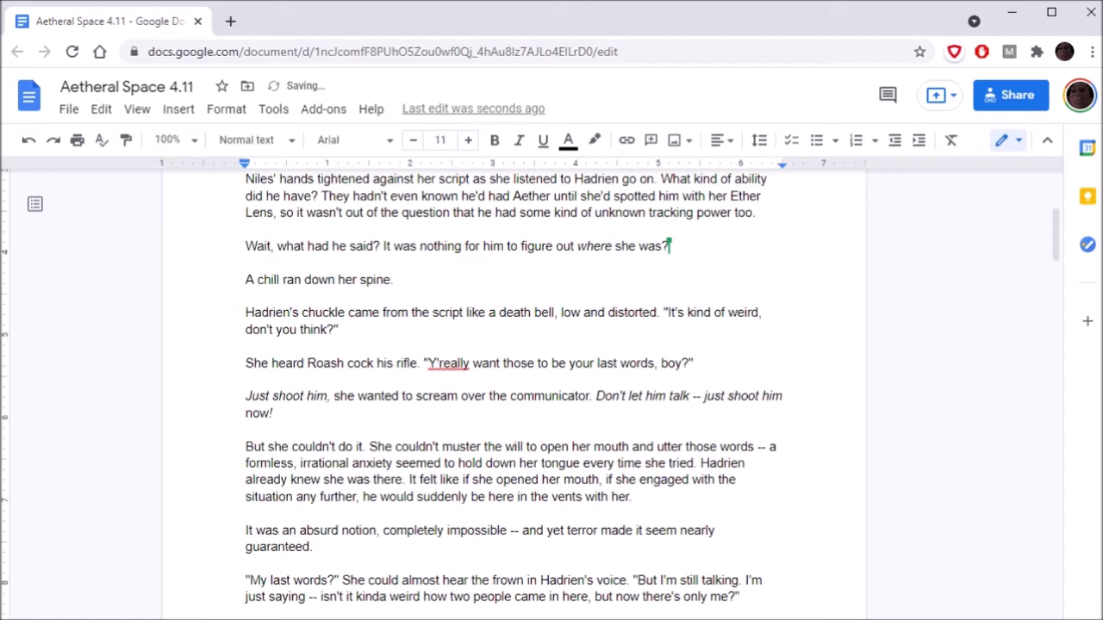
Proofread the chapter from Niles's fear in the vents through Dragan's strategy and his face-off with Roash.
{"action": "scroll", "coordinate": [862, 310], "scroll_direction": "down", "scroll_amount": 2}
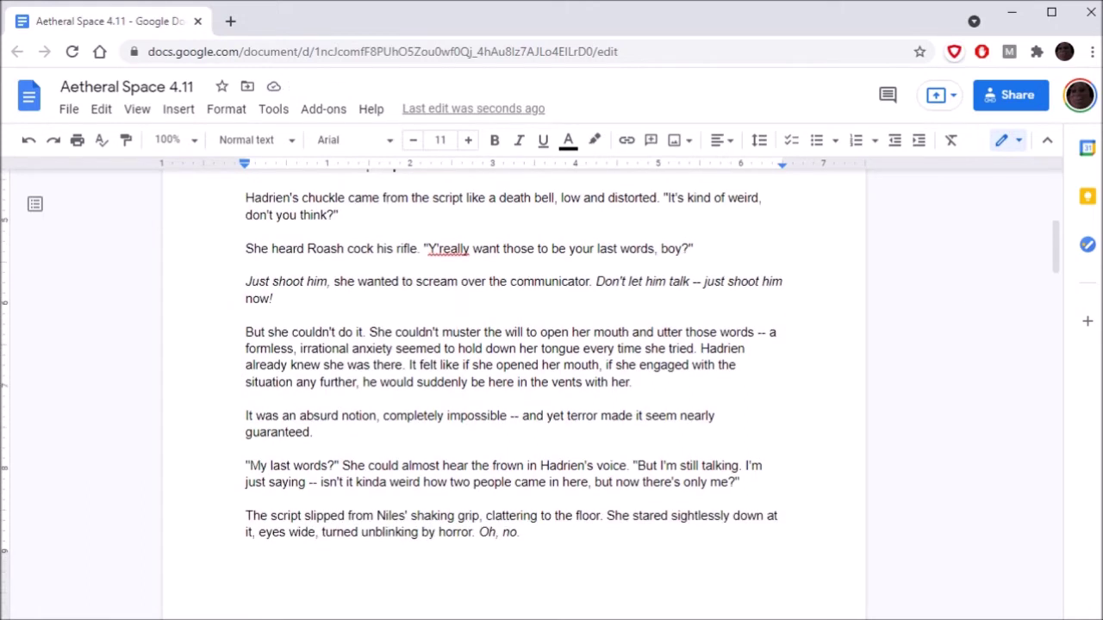
{"action": "scroll", "coordinate": [514, 362], "scroll_direction": "down", "scroll_amount": 2}
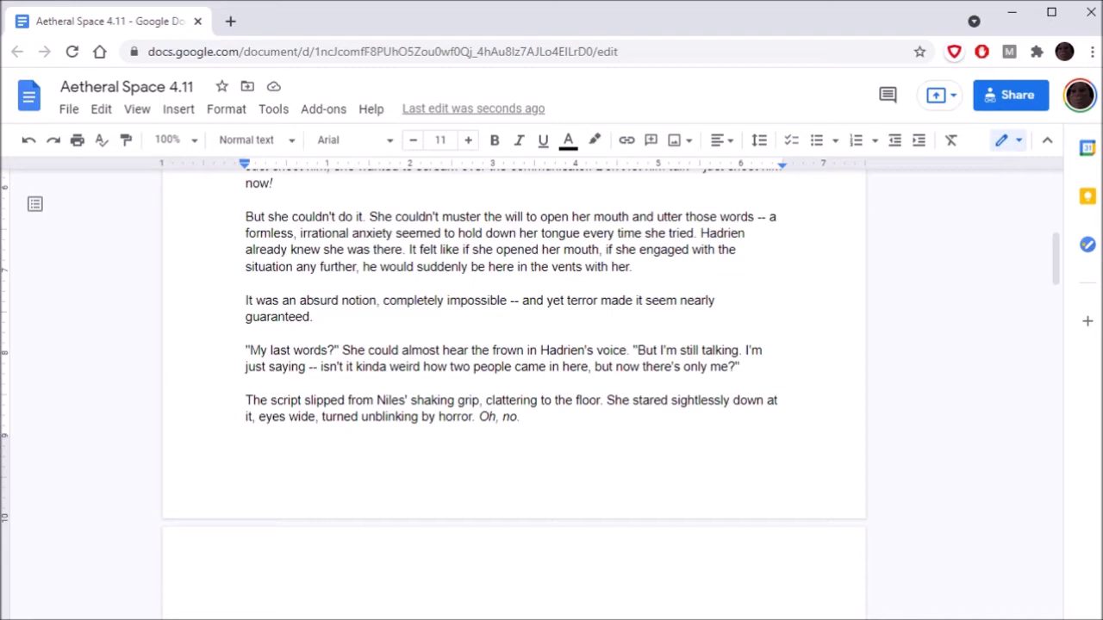
{"action": "scroll", "coordinate": [514, 388], "scroll_direction": "down", "scroll_amount": 2}
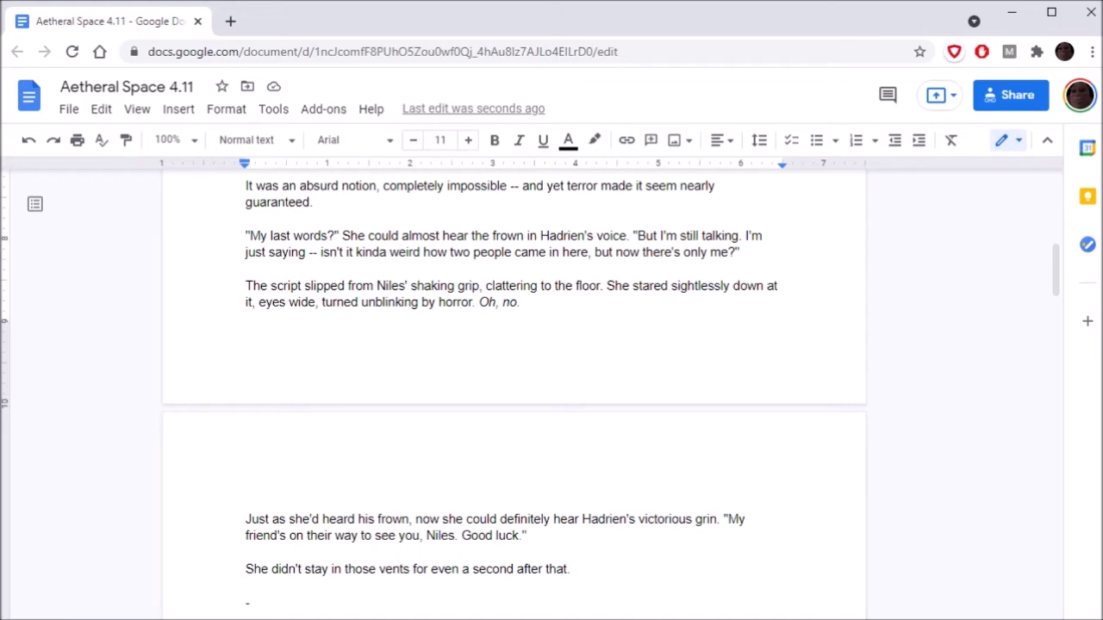
{"action": "scroll", "coordinate": [513, 388], "scroll_direction": "down", "scroll_amount": 5}
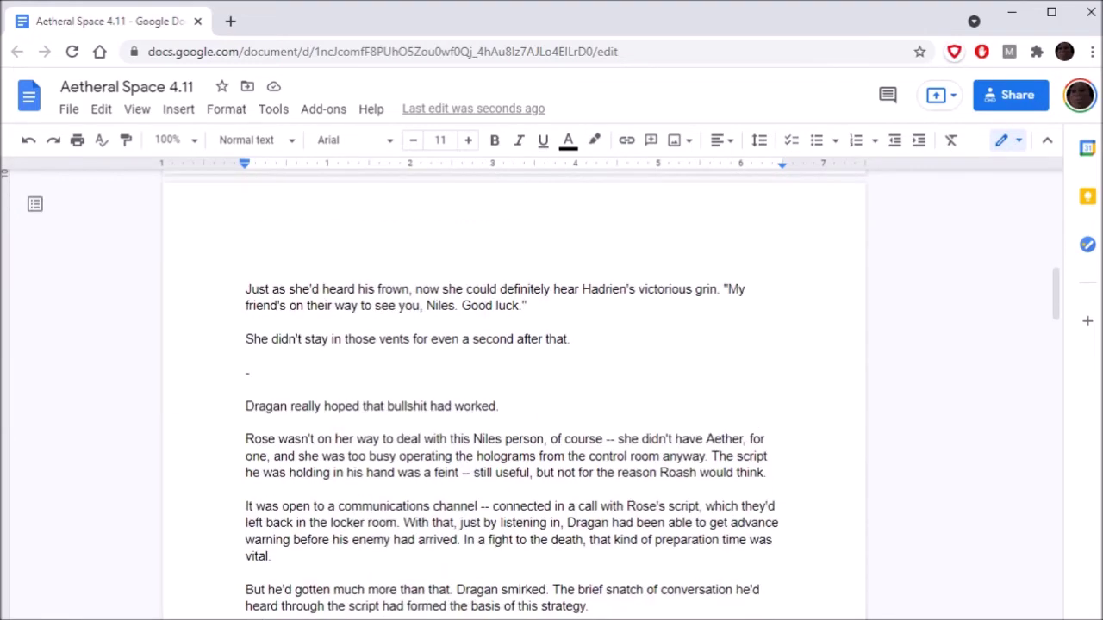
{"action": "scroll", "coordinate": [516, 391], "scroll_direction": "down", "scroll_amount": 2}
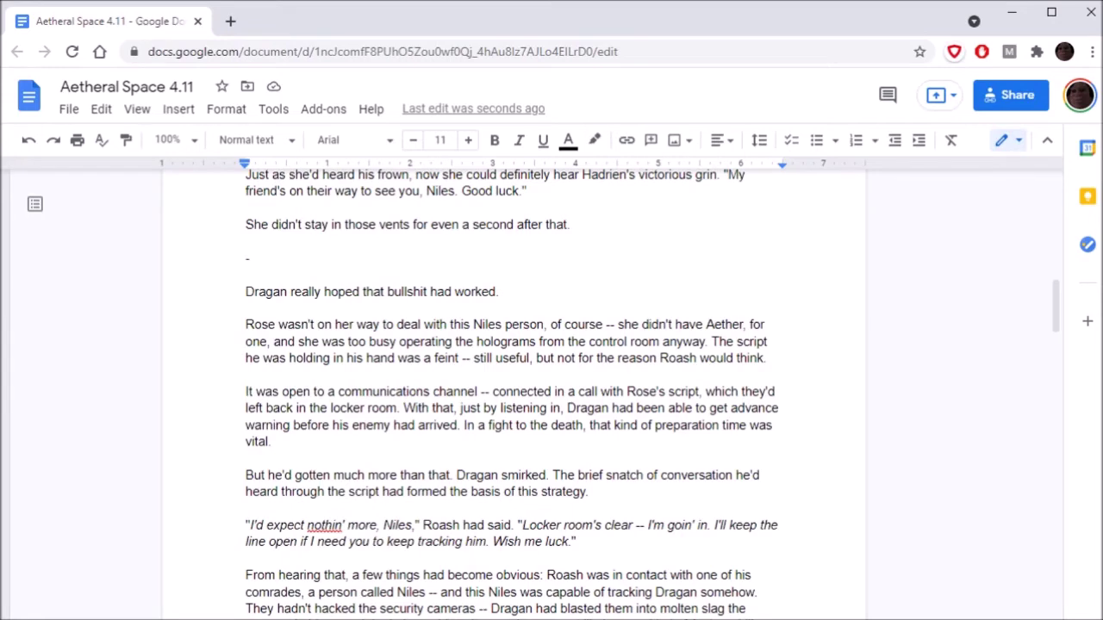
{"action": "scroll", "coordinate": [515, 391], "scroll_direction": "down", "scroll_amount": 2}
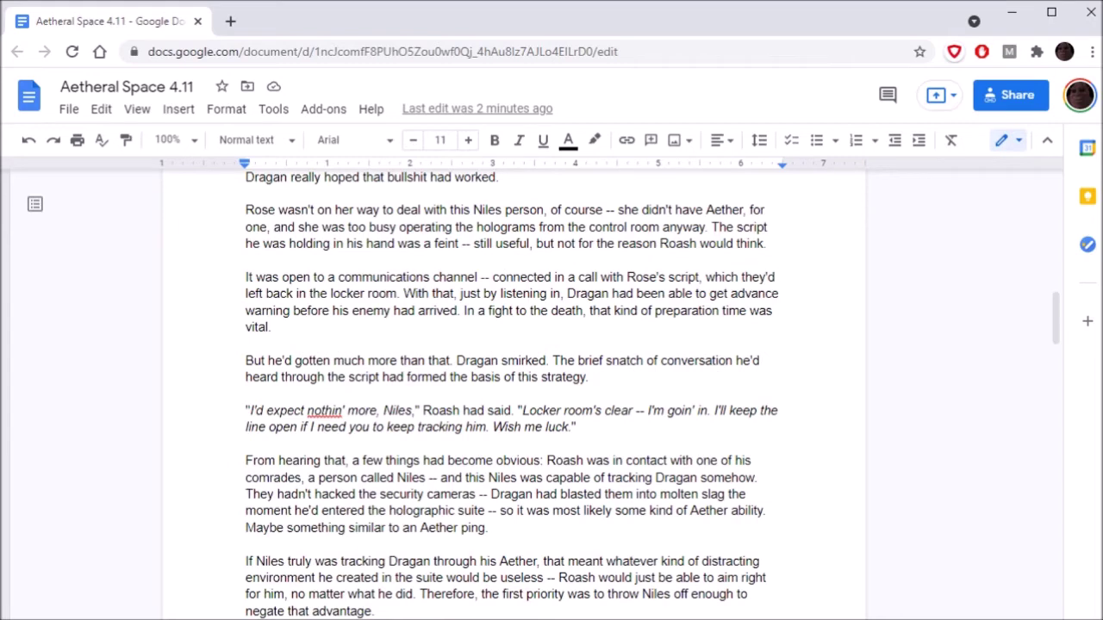
{"action": "scroll", "coordinate": [513, 388], "scroll_direction": "down", "scroll_amount": 2}
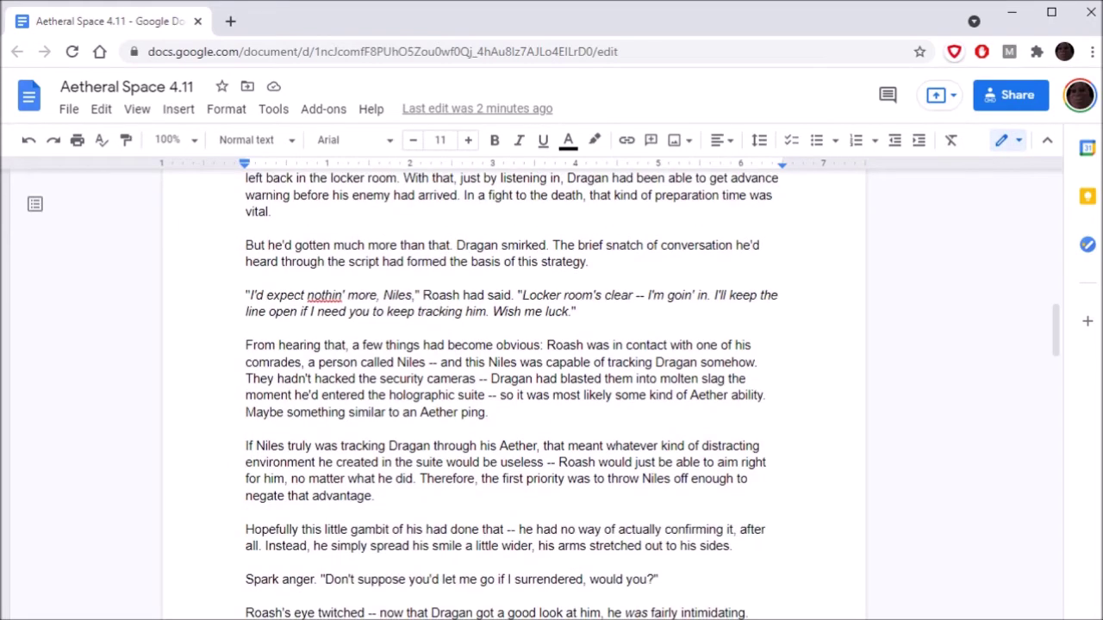
{"action": "scroll", "coordinate": [513, 387], "scroll_direction": "down", "scroll_amount": 2}
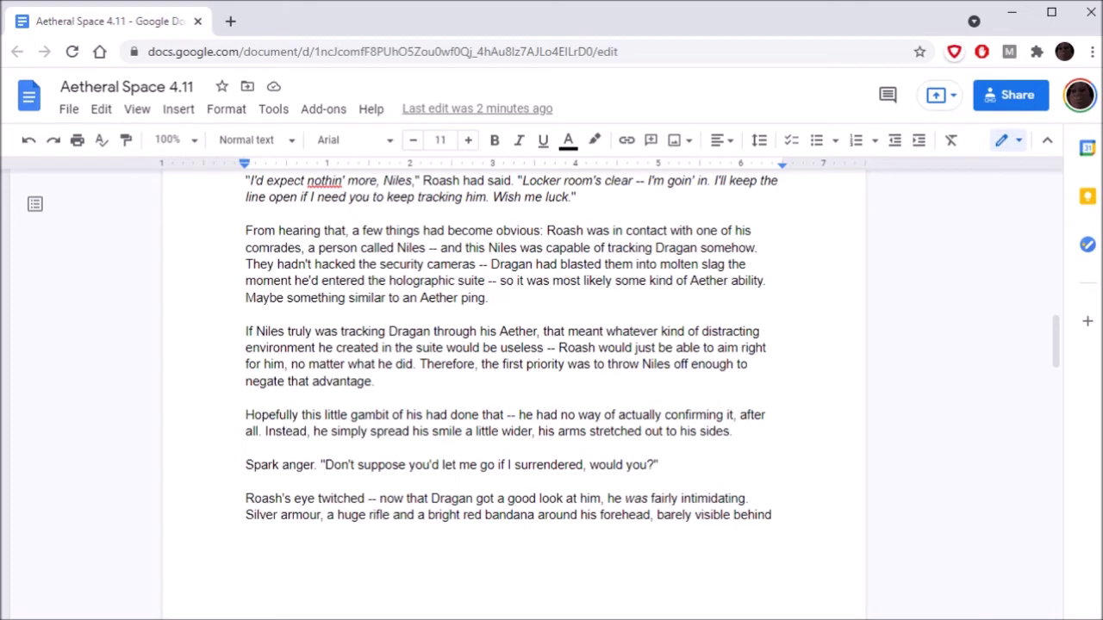
{"action": "scroll", "coordinate": [526, 393], "scroll_direction": "down", "scroll_amount": 2}
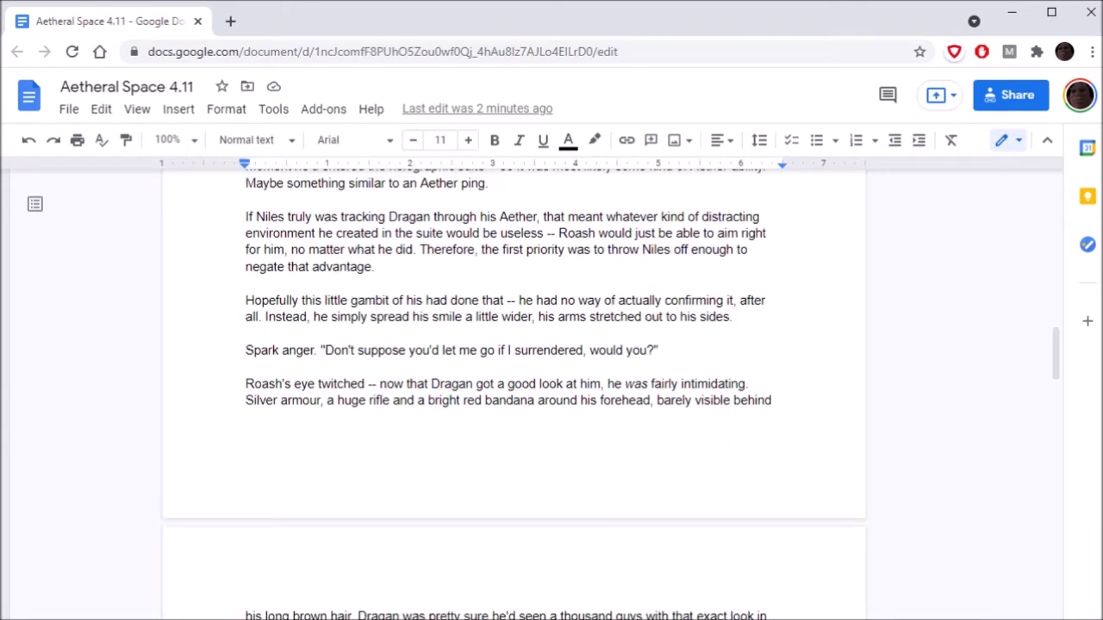
{"action": "scroll", "coordinate": [514, 388], "scroll_direction": "down", "scroll_amount": 2}
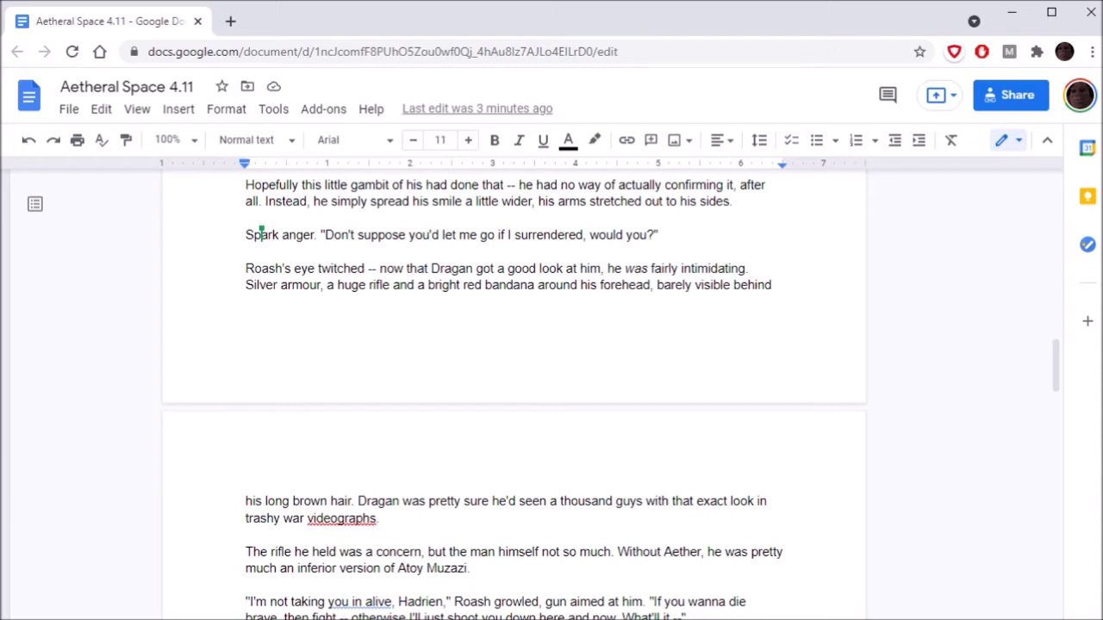
{"action": "scroll", "coordinate": [259, 235], "scroll_direction": "down", "scroll_amount": 3}
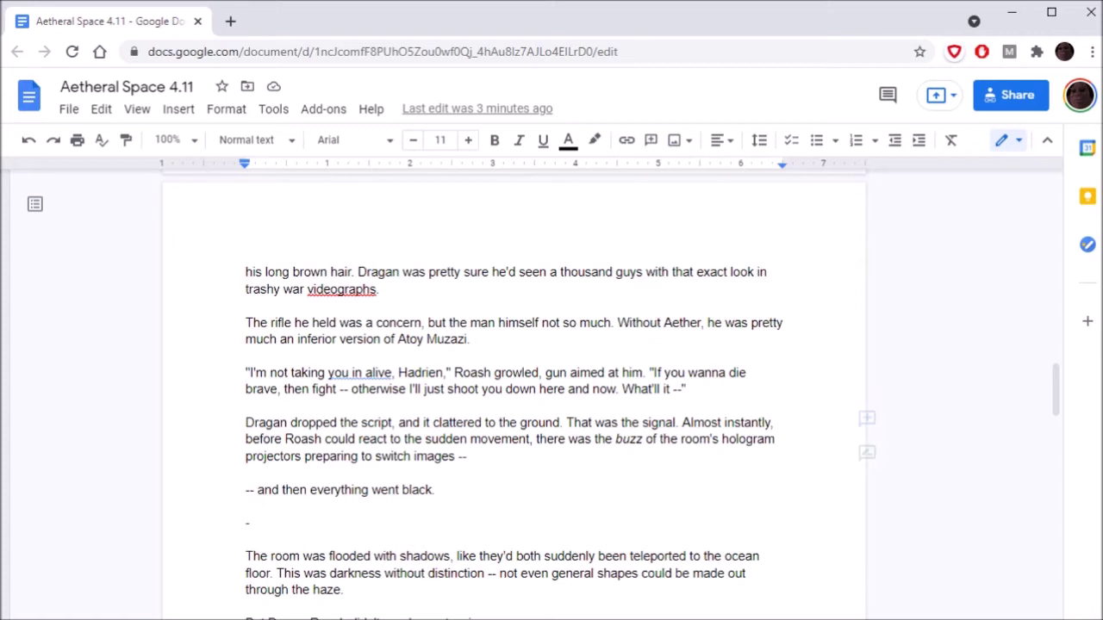
Proofread the fight in the darkness, from the hologram blackout through the scream to Roash's blind shots.
{"action": "scroll", "coordinate": [552, 388], "scroll_direction": "down", "scroll_amount": 2}
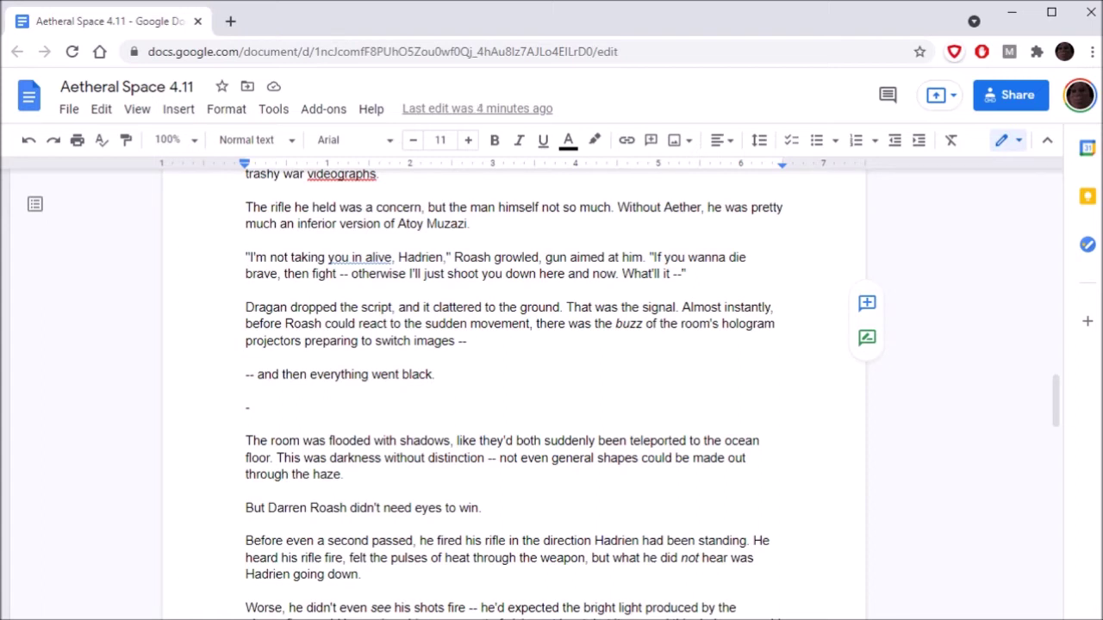
{"action": "scroll", "coordinate": [556, 393], "scroll_direction": "down", "scroll_amount": 2}
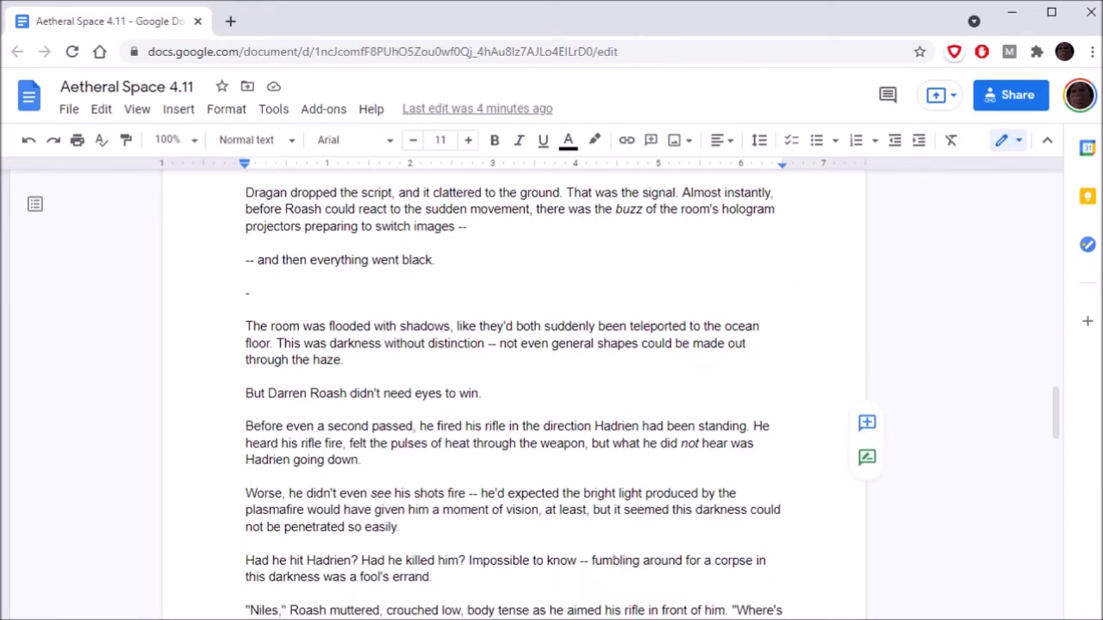
{"action": "scroll", "coordinate": [556, 393], "scroll_direction": "down", "scroll_amount": 2}
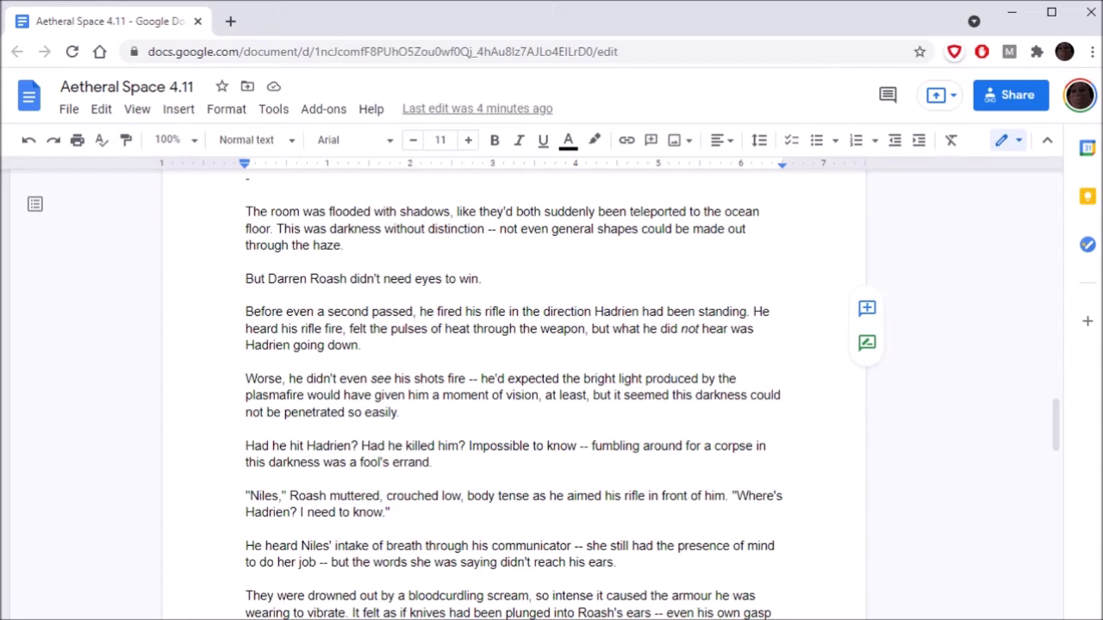
{"action": "scroll", "coordinate": [514, 387], "scroll_direction": "down", "scroll_amount": 3}
{"action": "scroll", "coordinate": [513, 388], "scroll_direction": "down", "scroll_amount": 3}
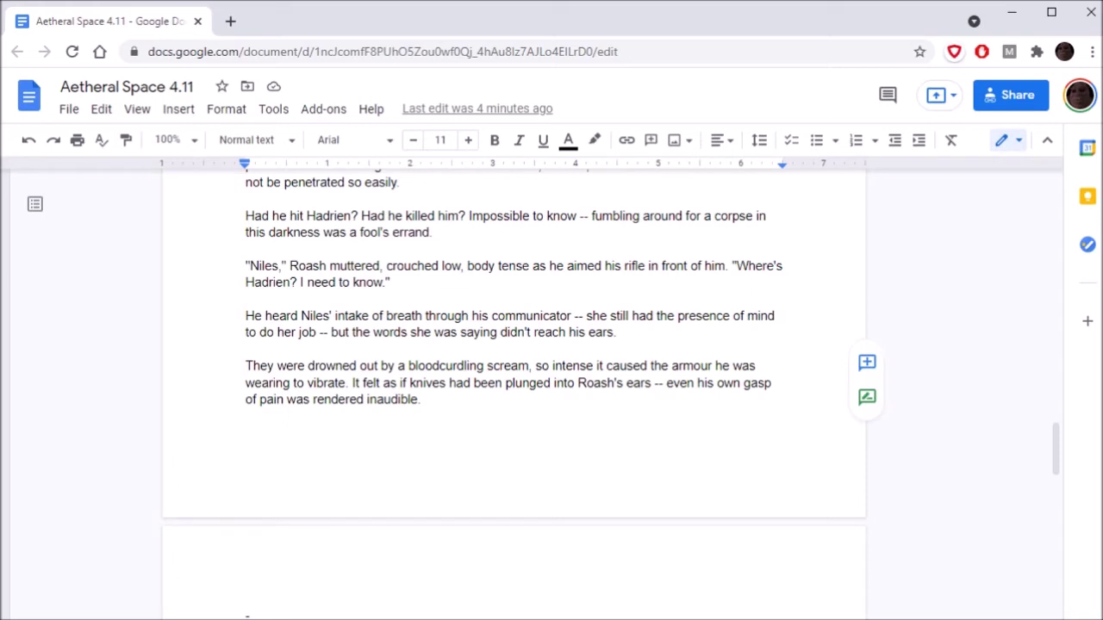
{"action": "scroll", "coordinate": [513, 345], "scroll_direction": "down", "scroll_amount": 2}
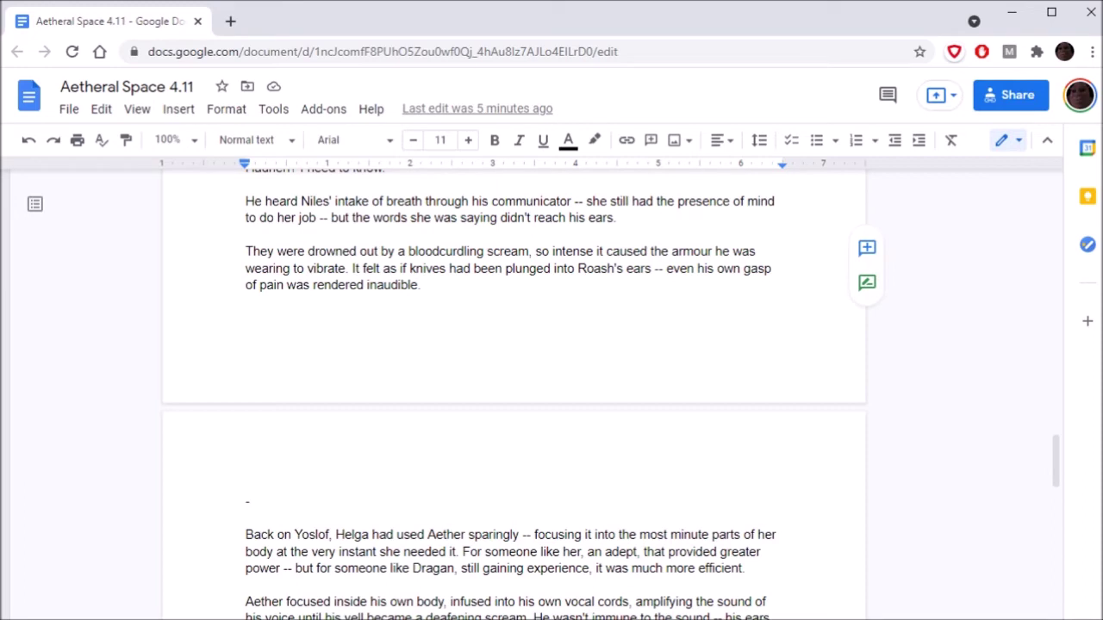
{"action": "left_click", "coordinate": [250, 501]}
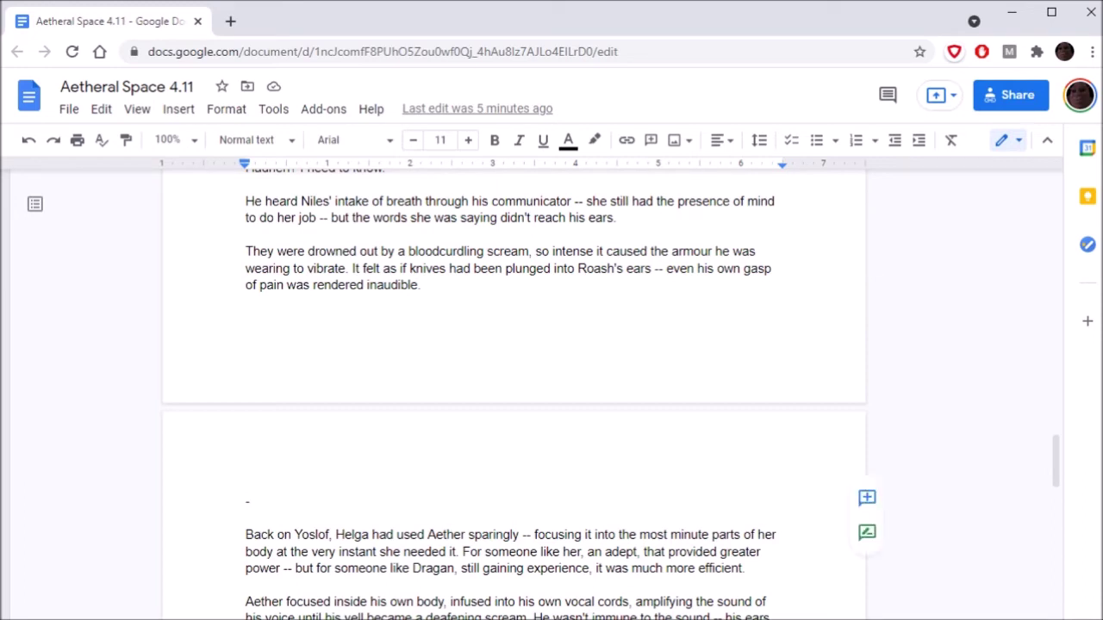
{"action": "scroll", "coordinate": [513, 388], "scroll_direction": "down", "scroll_amount": 2}
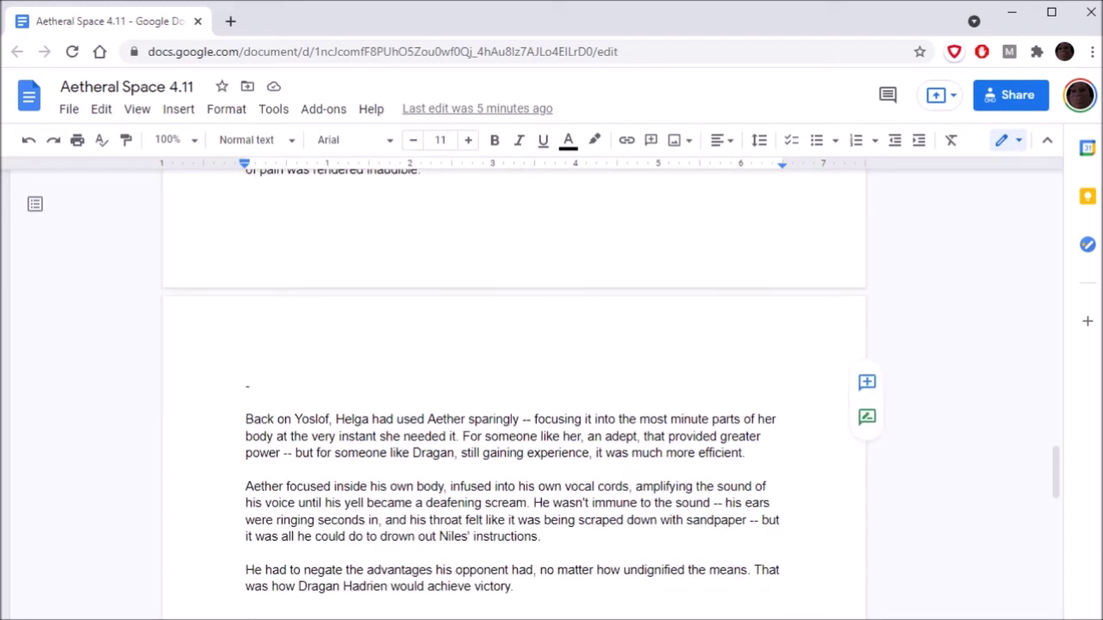
{"action": "scroll", "coordinate": [517, 396], "scroll_direction": "down", "scroll_amount": 2}
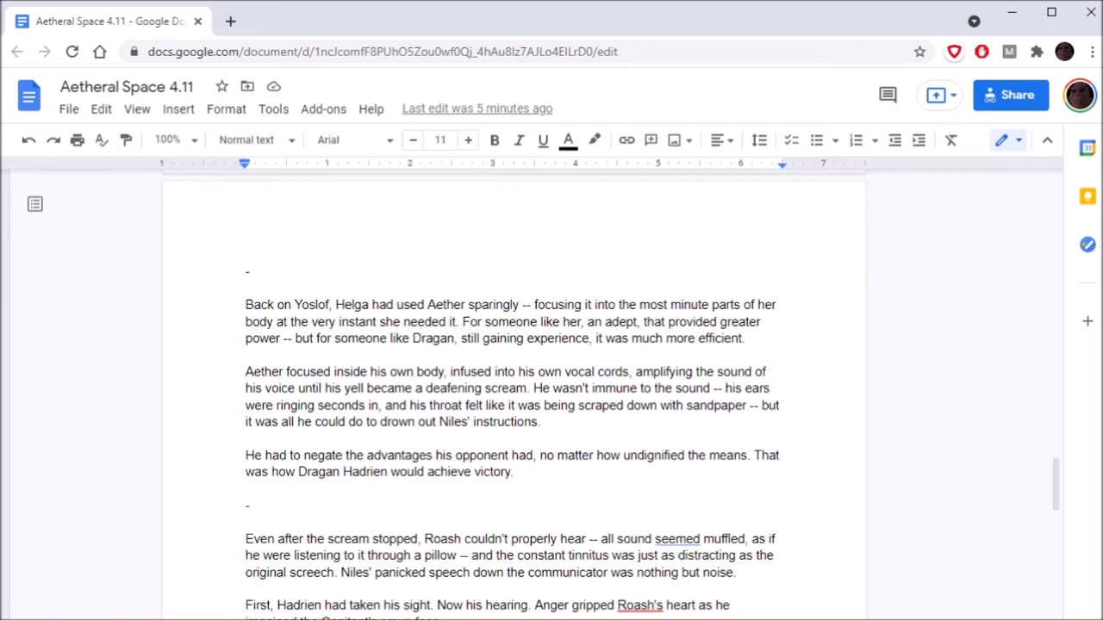
{"action": "scroll", "coordinate": [515, 396], "scroll_direction": "down", "scroll_amount": 2}
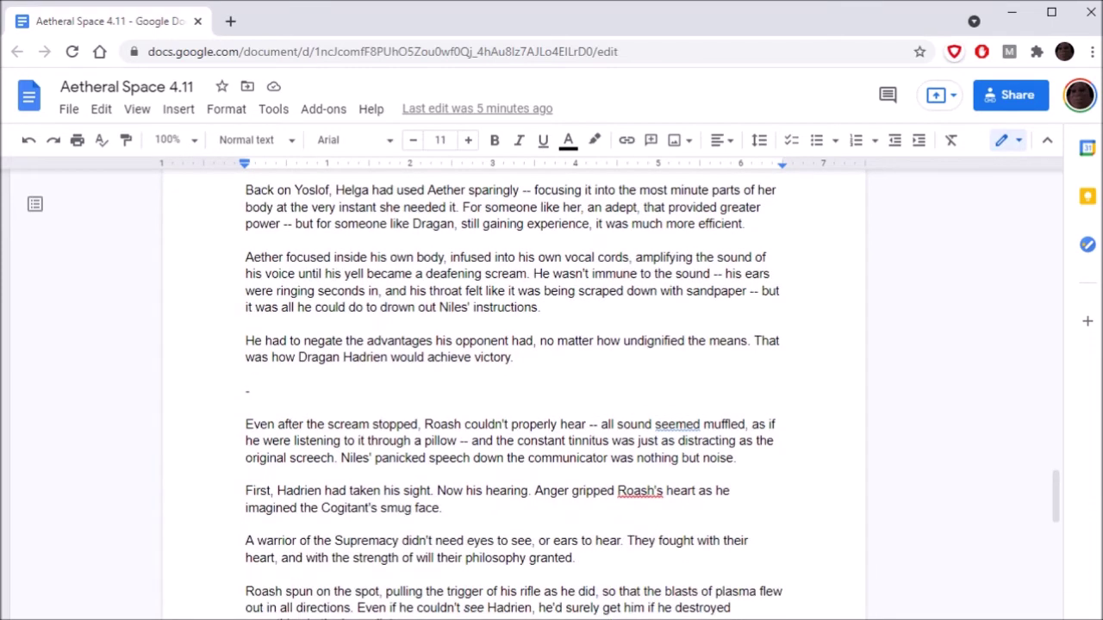
{"action": "scroll", "coordinate": [515, 387], "scroll_direction": "down", "scroll_amount": 2}
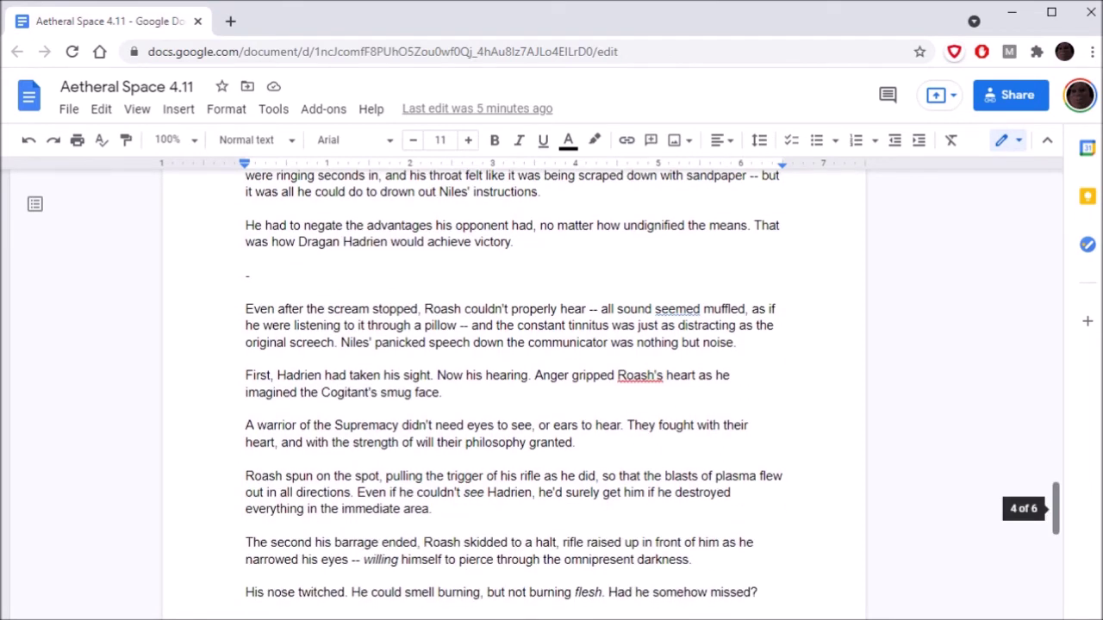
{"action": "scroll", "coordinate": [514, 395], "scroll_direction": "down", "scroll_amount": 1}
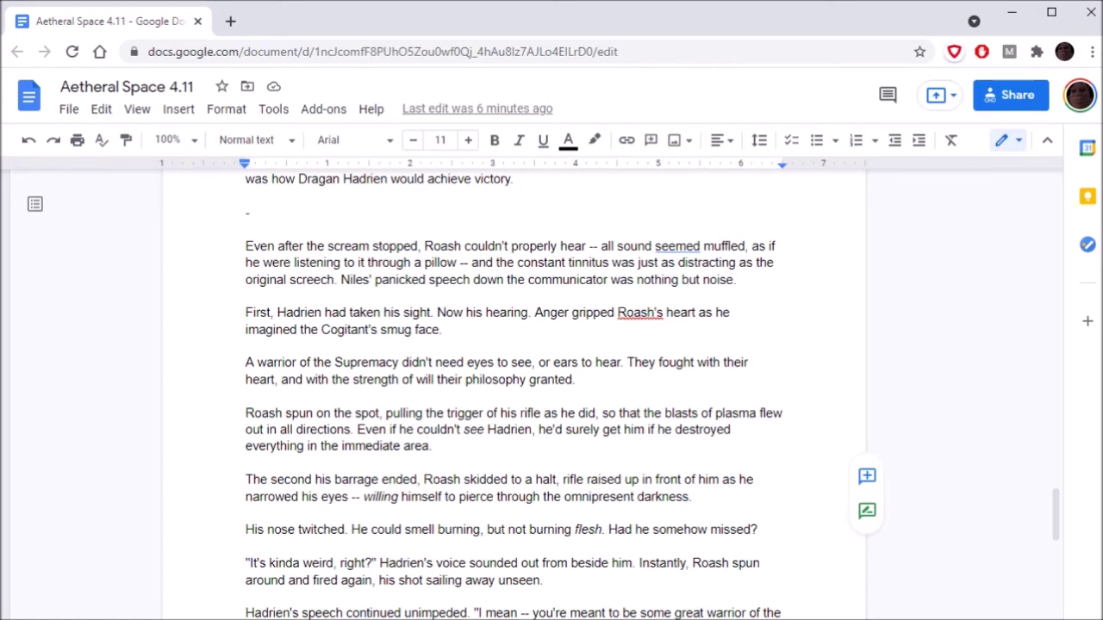
{"action": "scroll", "coordinate": [514, 388], "scroll_direction": "down", "scroll_amount": 2}
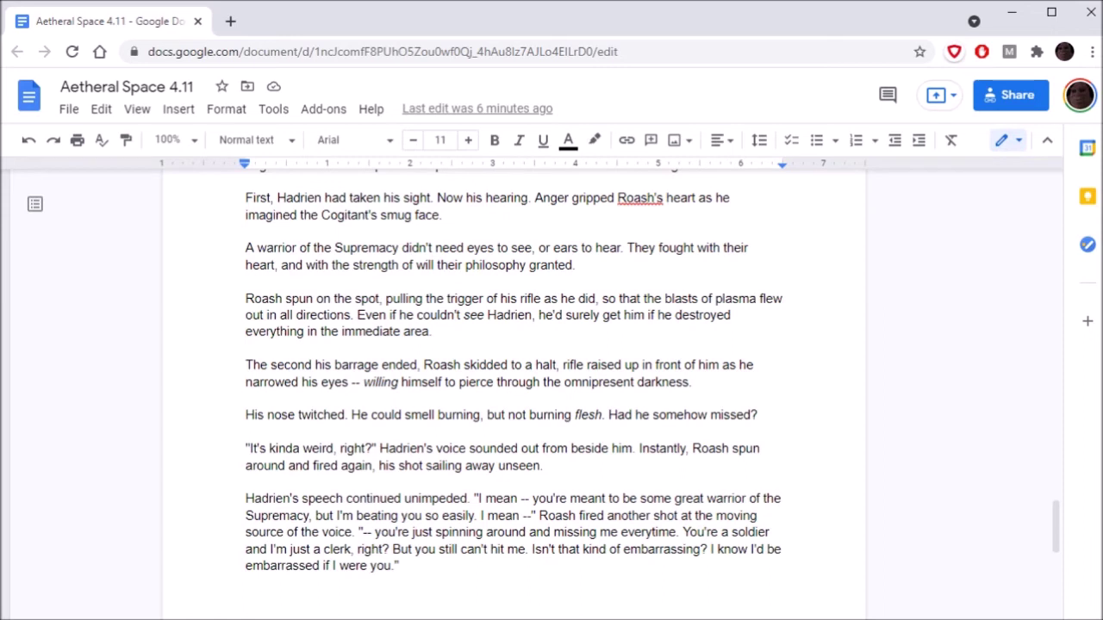
Insert "But" at the start of the paragraph beginning "Hadrien's speech continued unimpeded.".
{"action": "scroll", "coordinate": [513, 388], "scroll_direction": "down", "scroll_amount": 2}
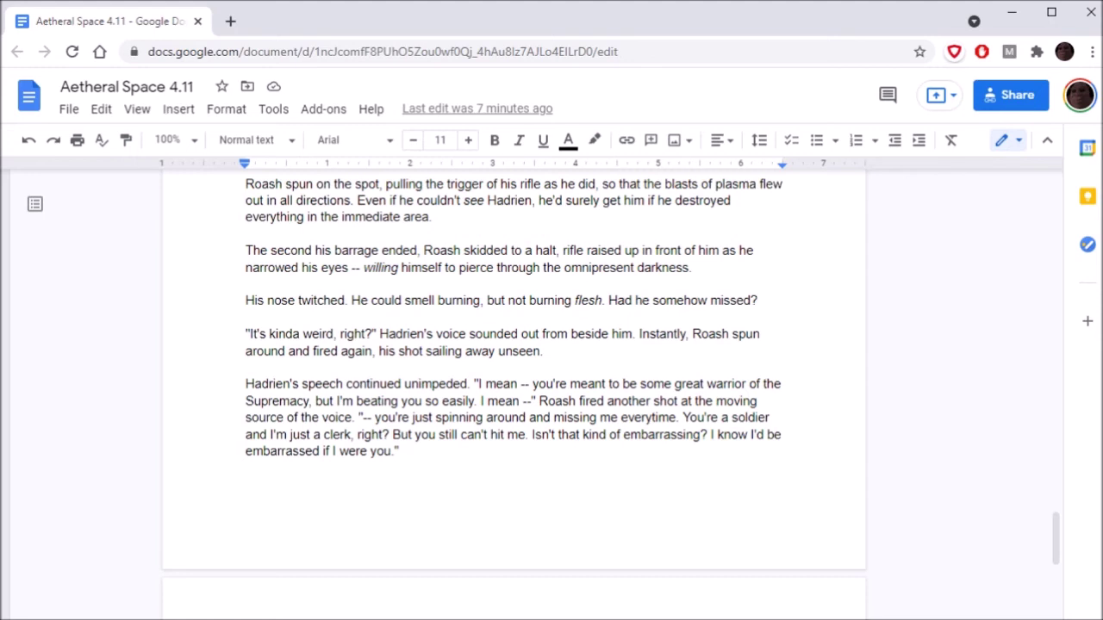
{"action": "left_click", "coordinate": [245, 384]}
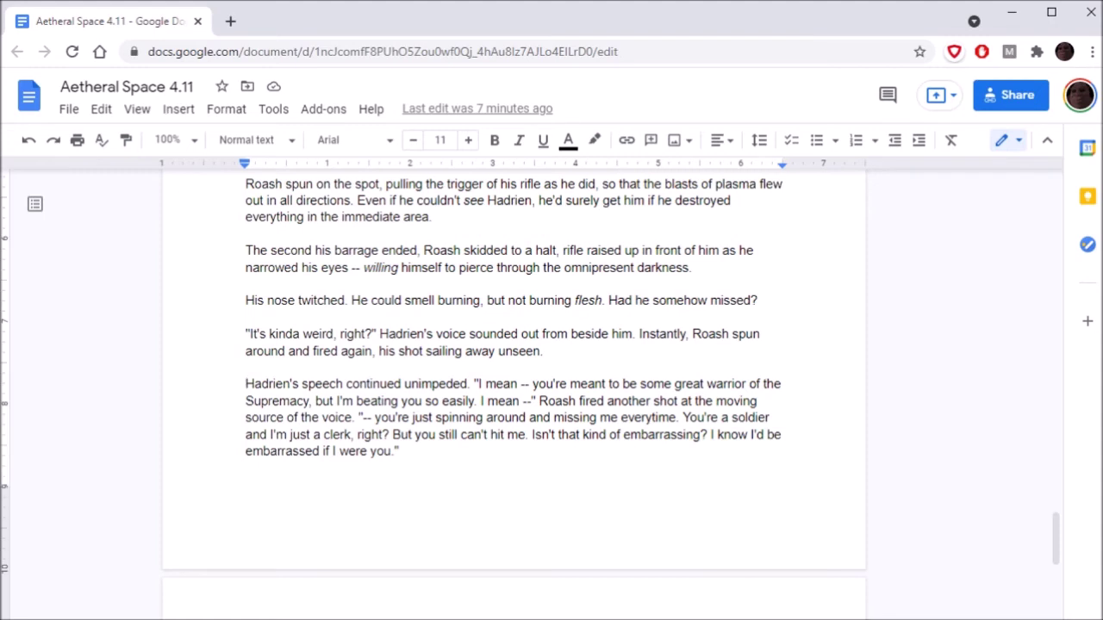
{"action": "type", "text": "But"}
{"action": "scroll", "coordinate": [526, 388], "scroll_direction": "down", "scroll_amount": 3}
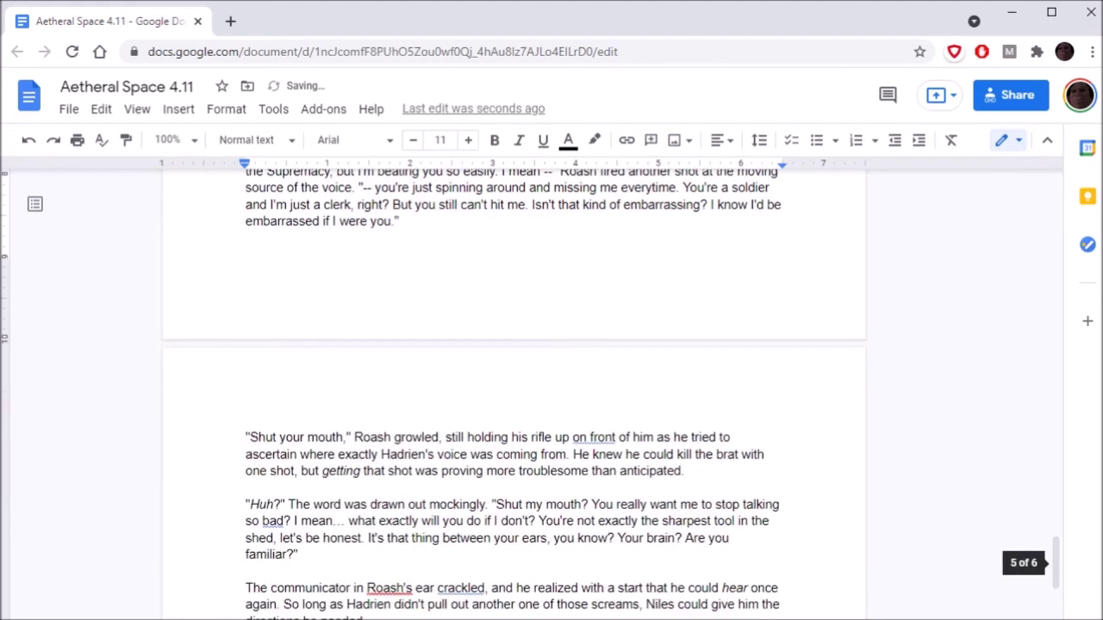
{"action": "scroll", "coordinate": [526, 388], "scroll_direction": "up", "scroll_amount": 1}
{"action": "left_click", "coordinate": [544, 236]}
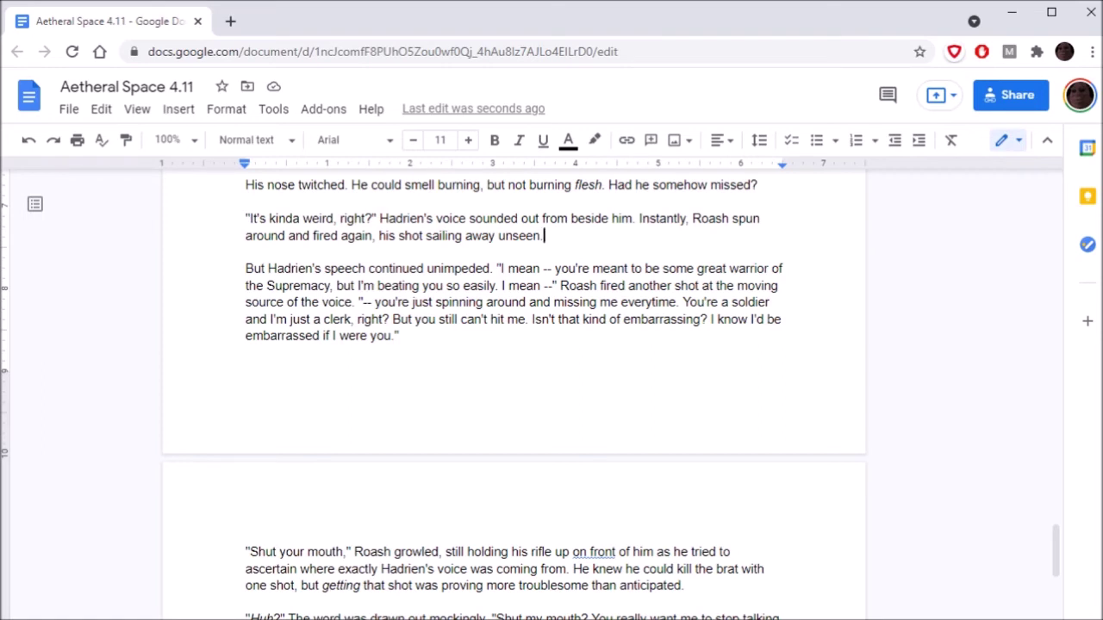
{"action": "scroll", "coordinate": [552, 392], "scroll_direction": "down", "scroll_amount": 4}
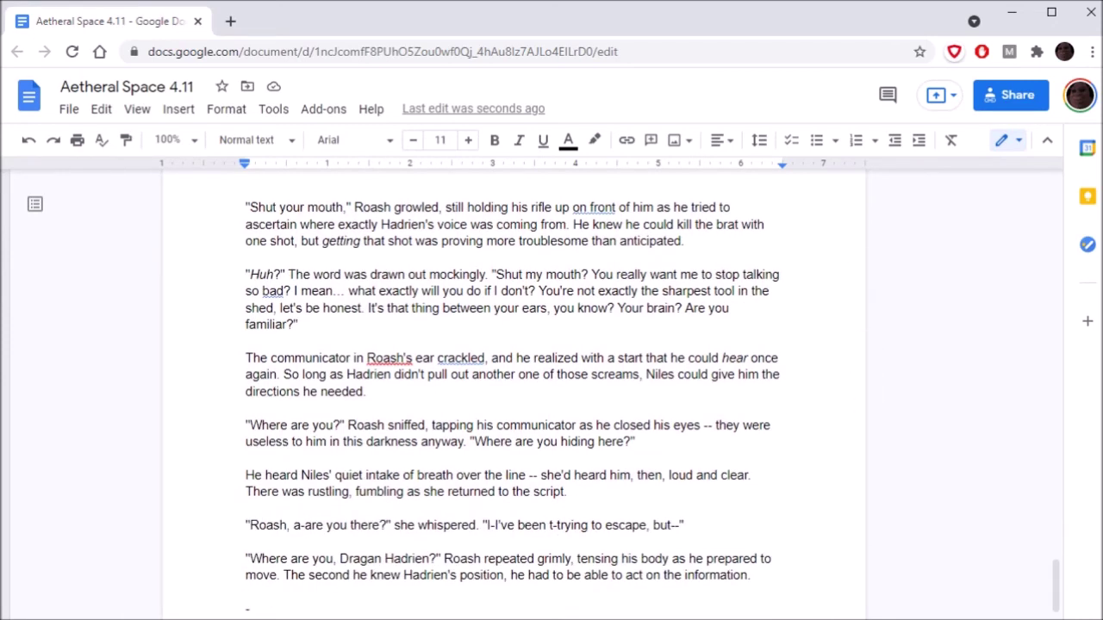
Apply the suggested correction of "on front" to "in front" in the sentence about Roash holding his rifle up.
{"action": "left_click", "coordinate": [594, 208]}
{"action": "left_click", "coordinate": [645, 249]}
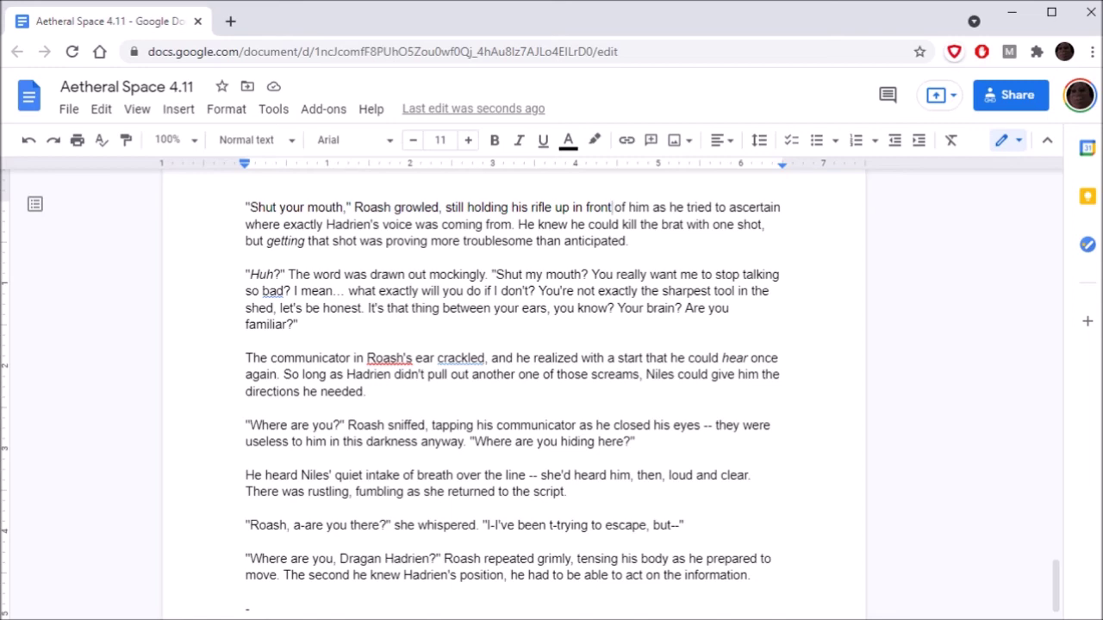
Proofread the passage from the communicator crackling in Roash's ear through his repeated question about where Dragan Hadrien is.
{"action": "scroll", "coordinate": [613, 207], "scroll_direction": "down", "scroll_amount": 1}
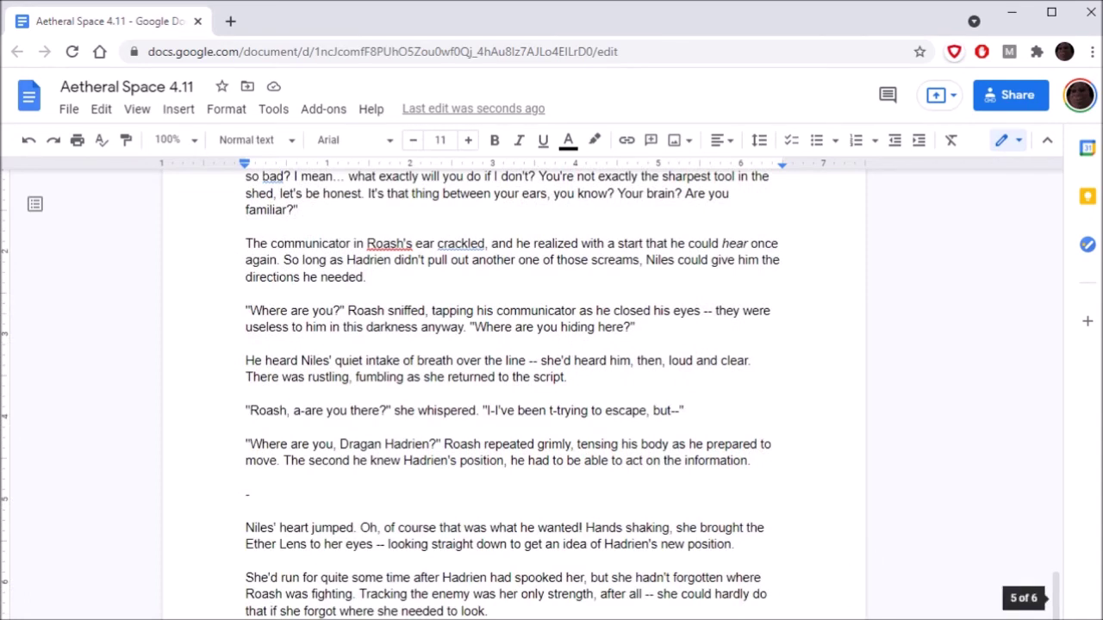
{"action": "scroll", "coordinate": [620, 206], "scroll_direction": "down", "scroll_amount": 1}
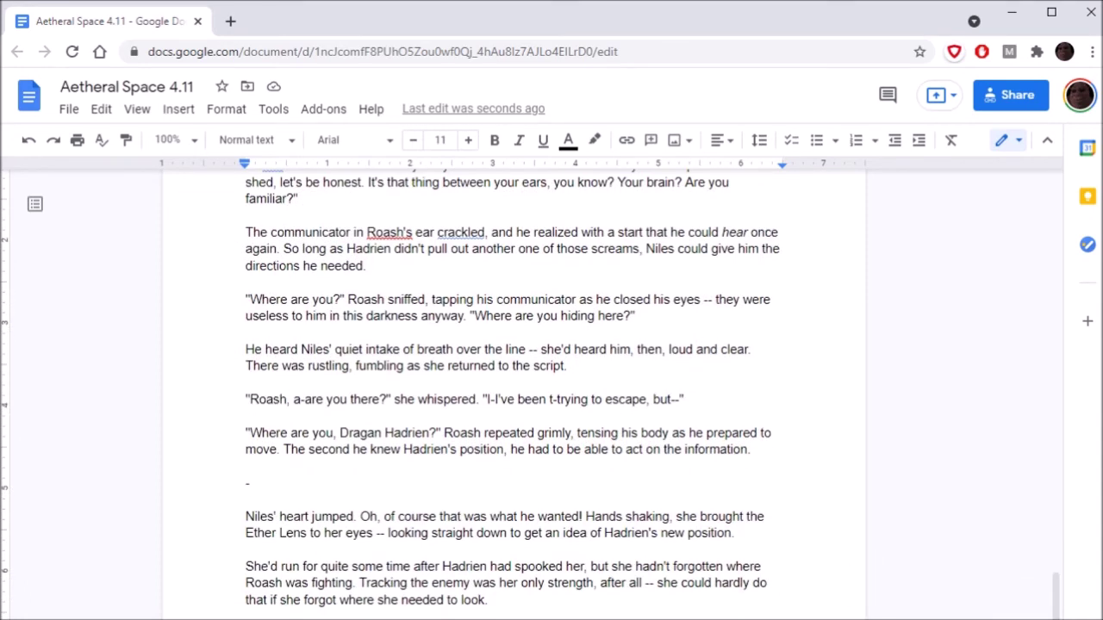
{"action": "key", "text": "shift+Right"}
{"action": "key", "text": "shift+Right"}
{"action": "key", "text": "shift+Right"}
{"action": "key", "text": "shift+Right"}
{"action": "key", "text": "shift+Right"}
{"action": "key", "text": "shift+Right"}
{"action": "key", "text": "shift+Right"}
{"action": "key", "text": "shift+Right"}
{"action": "key", "text": "shift+Right"}
{"action": "key", "text": "shift+Right"}
{"action": "key", "text": "shift+Right"}
{"action": "key", "text": "shift+Right"}
{"action": "key", "text": "shift+Right"}
{"action": "key", "text": "shift+Right"}
{"action": "key", "text": "shift+Right"}
{"action": "key", "text": "shift+Right"}
{"action": "key", "text": "shift+Right"}
{"action": "key", "text": "shift+Right"}
{"action": "key", "text": "shift+Right"}
{"action": "key", "text": "shift+Right"}
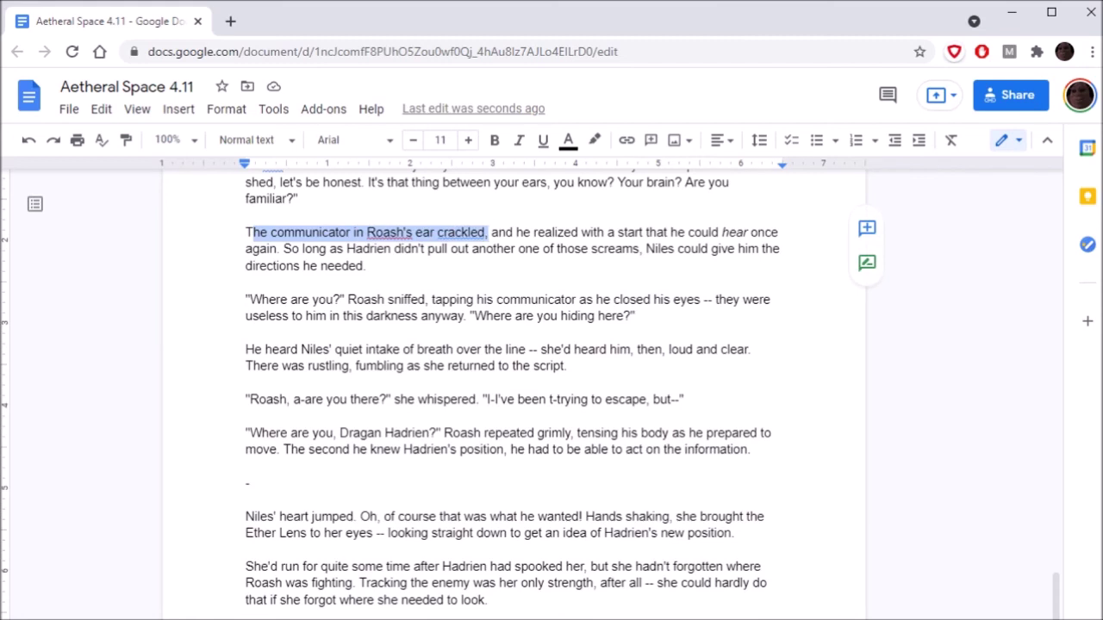
{"action": "key", "text": "shift+Right"}
{"action": "key", "text": "Up"}
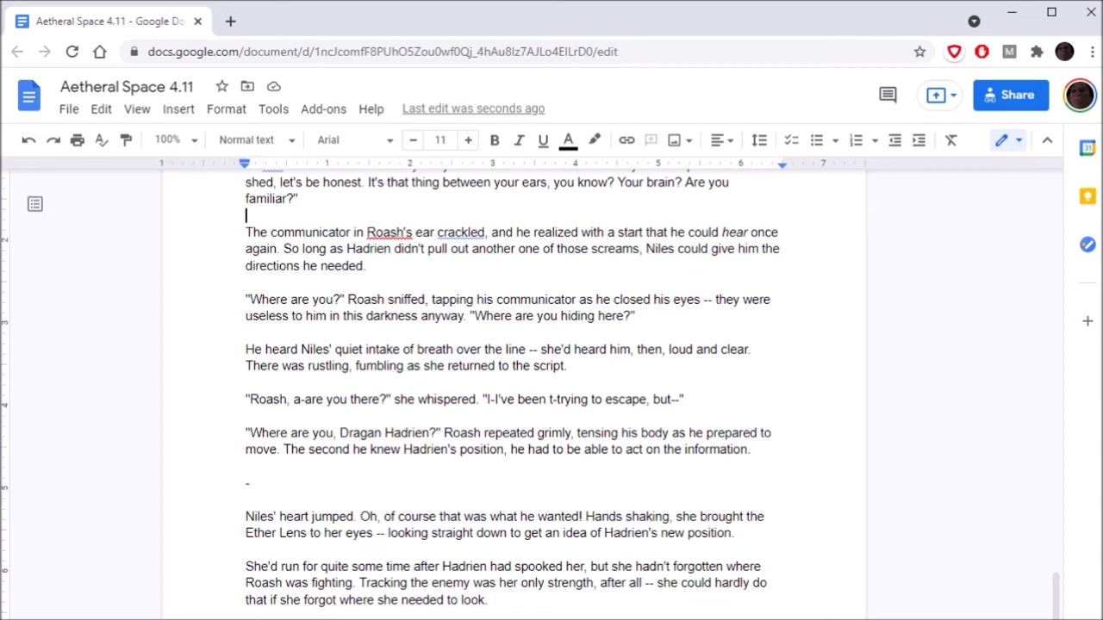
Insert "through the glasses" after "looking straight down" in the paragraph beginning "Niles' heart jumped.".
{"action": "scroll", "coordinate": [513, 388], "scroll_direction": "down", "scroll_amount": 5}
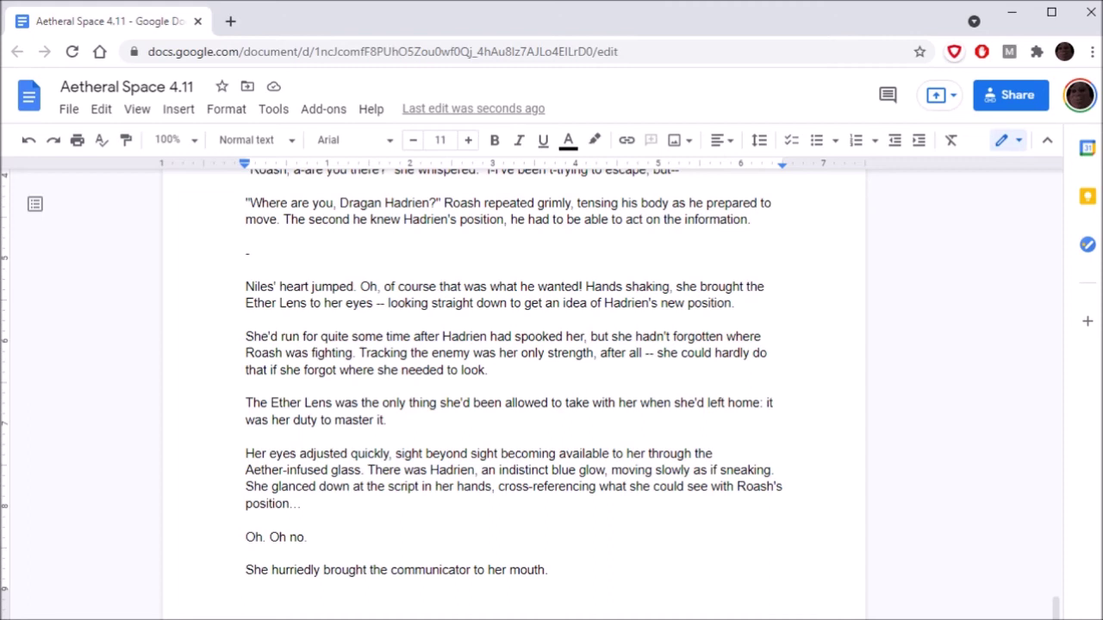
{"action": "left_click", "coordinate": [508, 304]}
{"action": "type", "text": "t"}
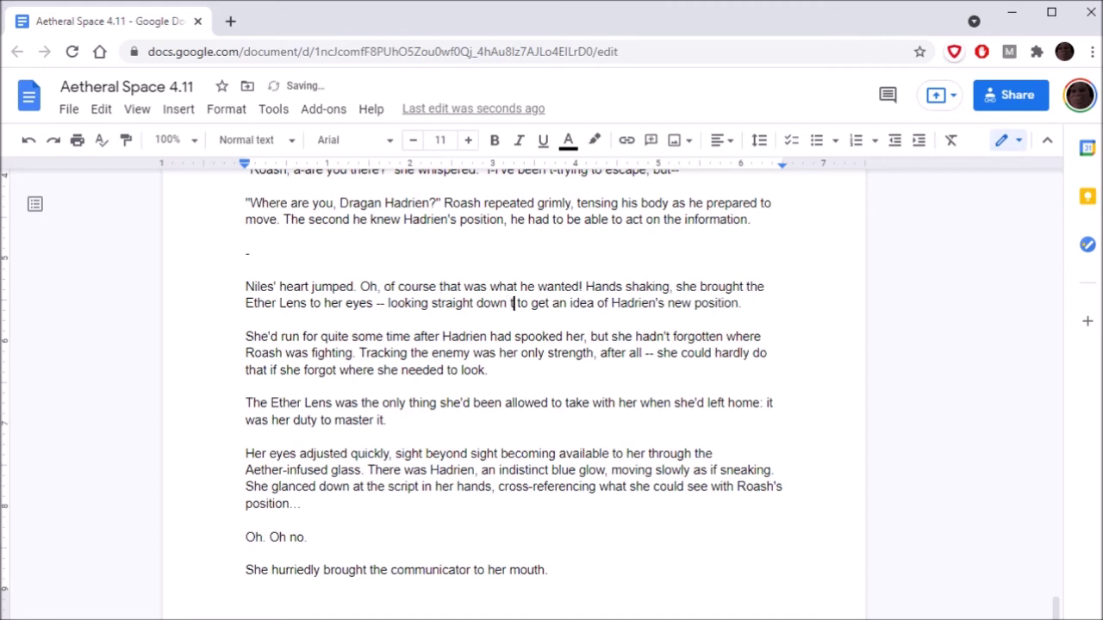
{"action": "type", "text": "hrough the glas"}
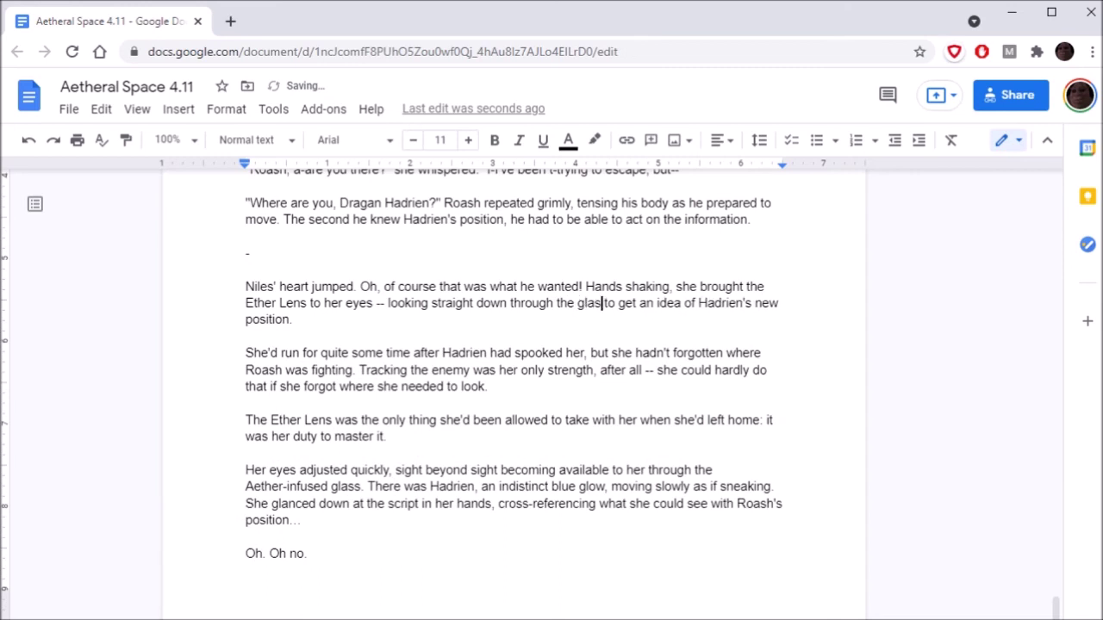
{"action": "type", "text": "ses"}
{"action": "left_click", "coordinate": [474, 219]}
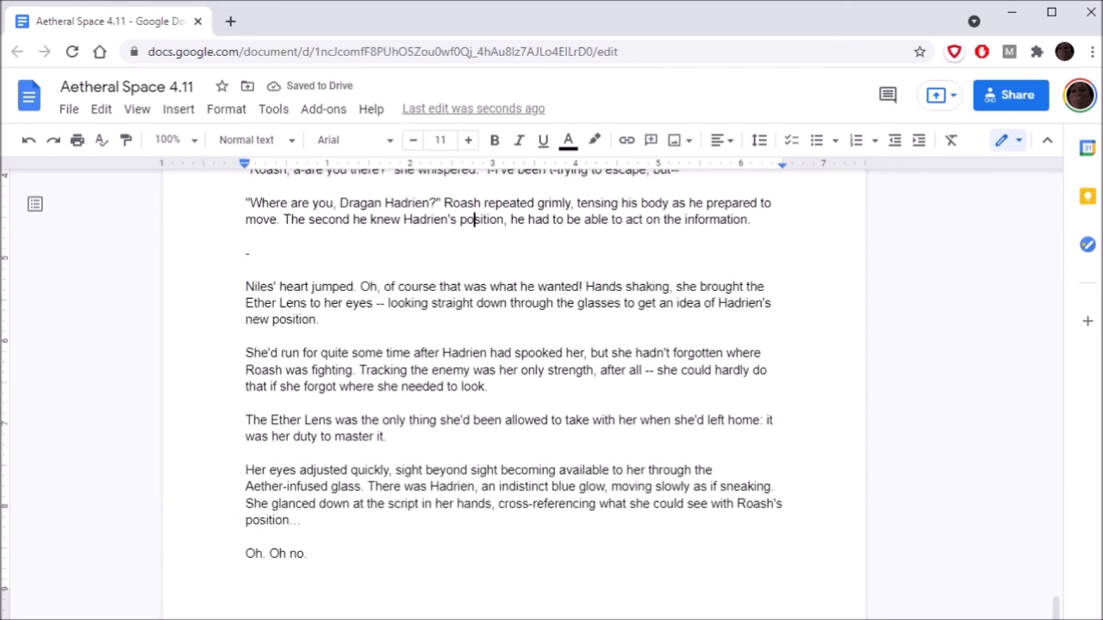
Proofread the rest of the chapter, from Niles using the Ether Lens to Roash pulling the trigger.
{"action": "scroll", "coordinate": [474, 224], "scroll_direction": "down", "scroll_amount": 1}
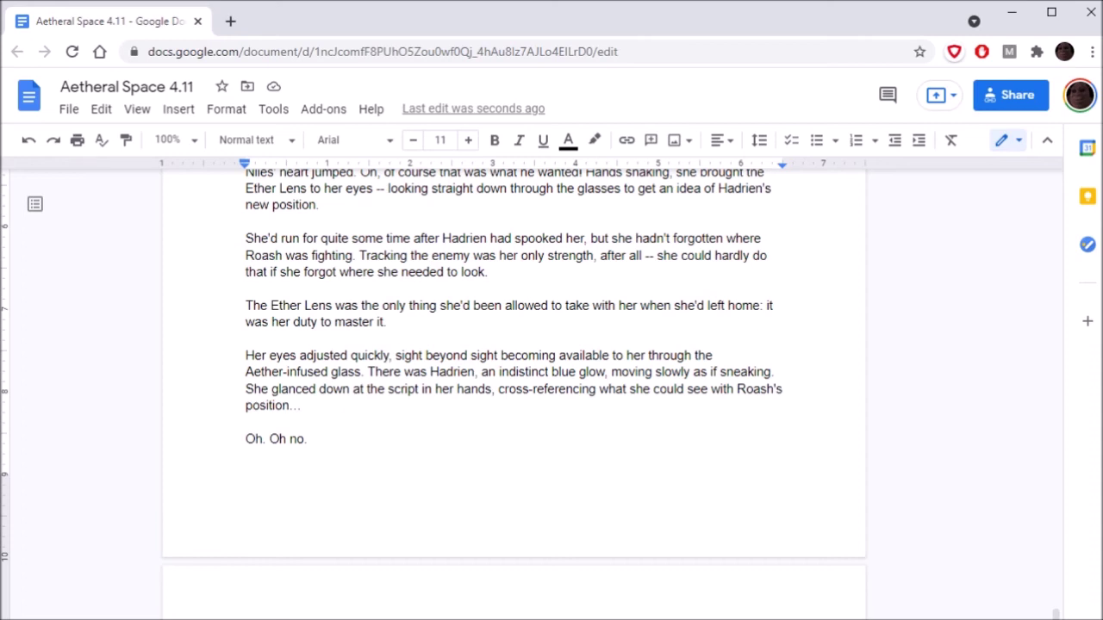
{"action": "scroll", "coordinate": [514, 362], "scroll_direction": "down", "scroll_amount": 2}
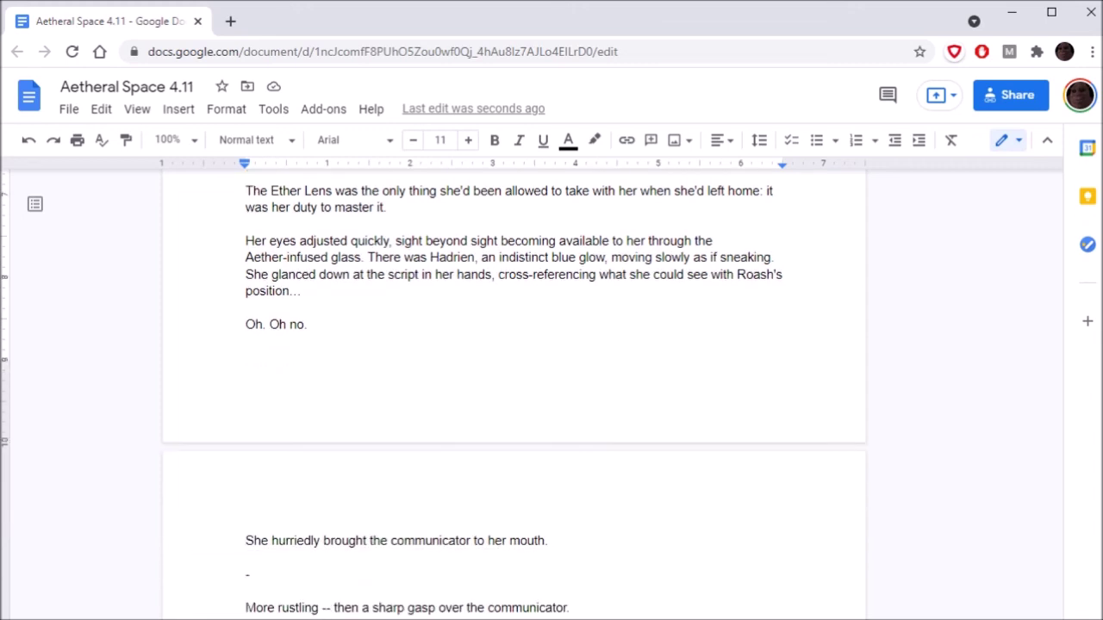
{"action": "scroll", "coordinate": [514, 387], "scroll_direction": "down", "scroll_amount": 2}
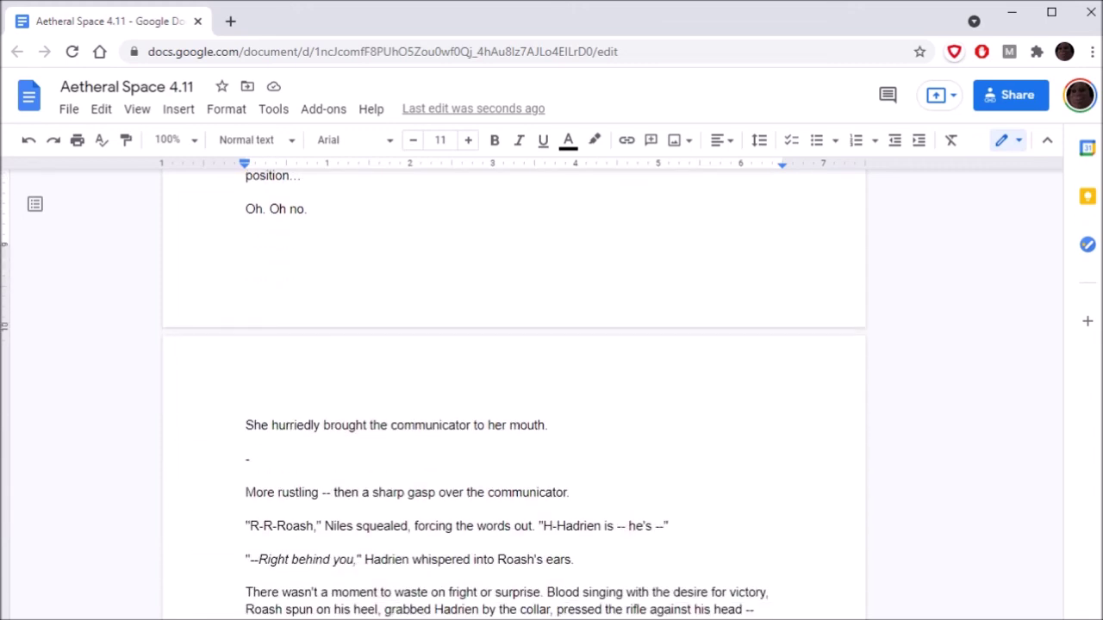
{"action": "scroll", "coordinate": [513, 388], "scroll_direction": "down", "scroll_amount": 4}
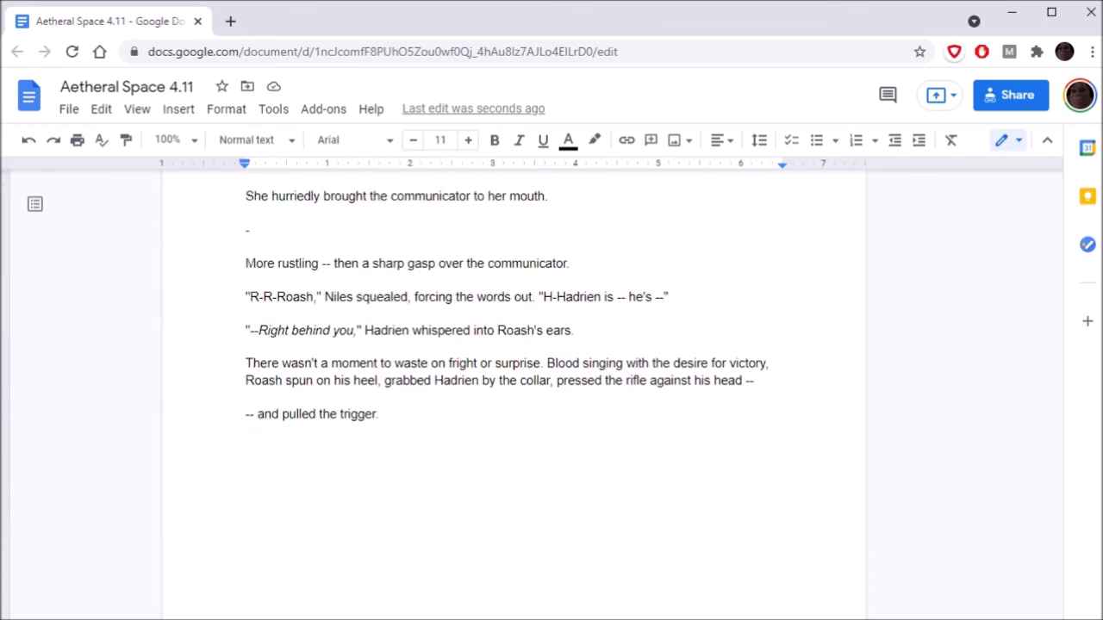